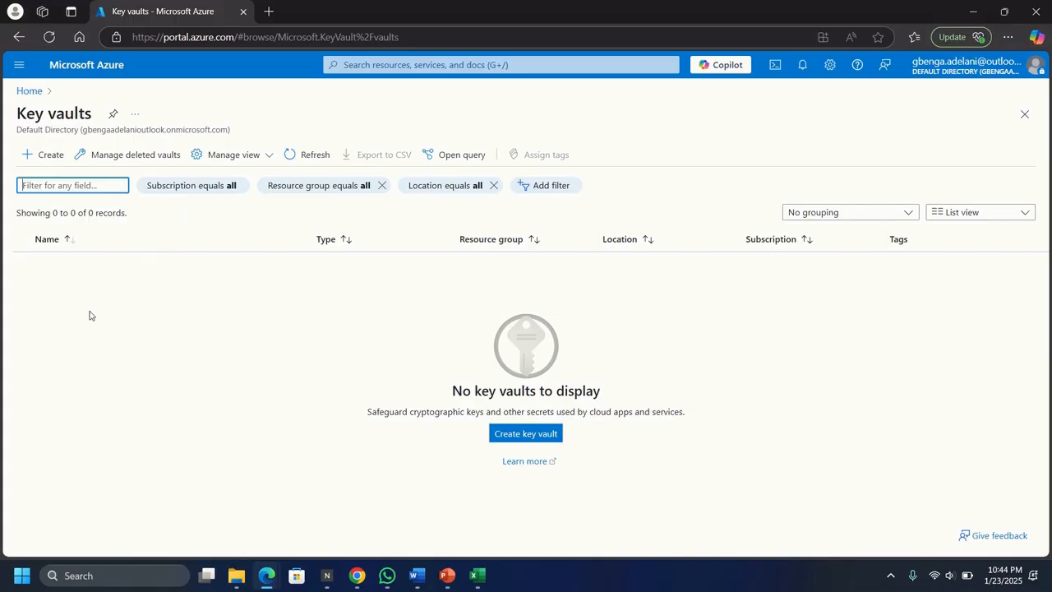
- Begin a new key vault on the Pay-As-You-Go subscription with a newly created resource group RG1
{"action": "left_click", "coordinate": [42, 156]}
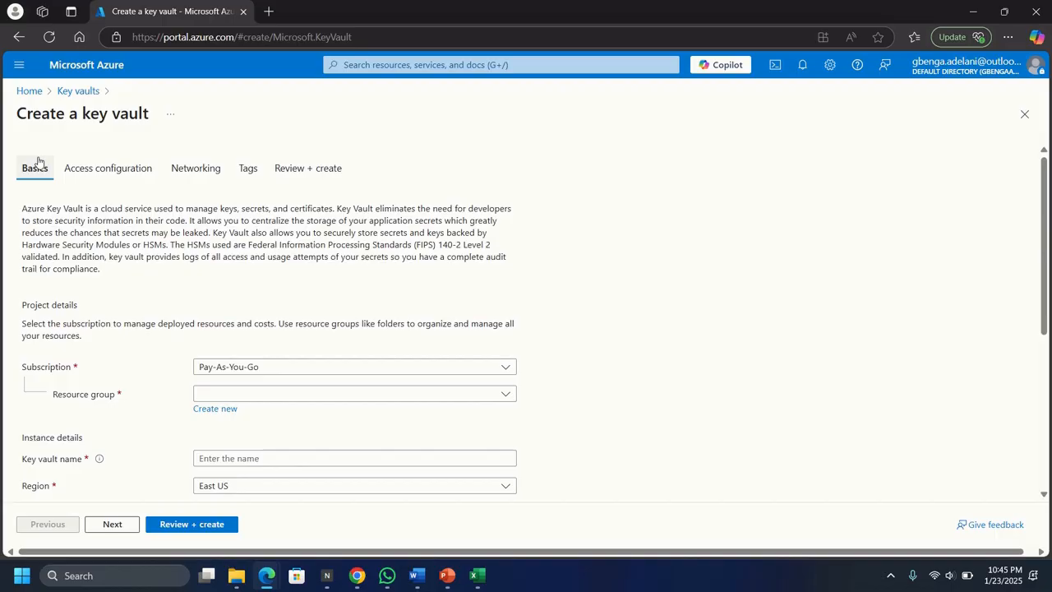
{"action": "scroll", "coordinate": [585, 293], "scroll_direction": "down", "scroll_amount": 2}
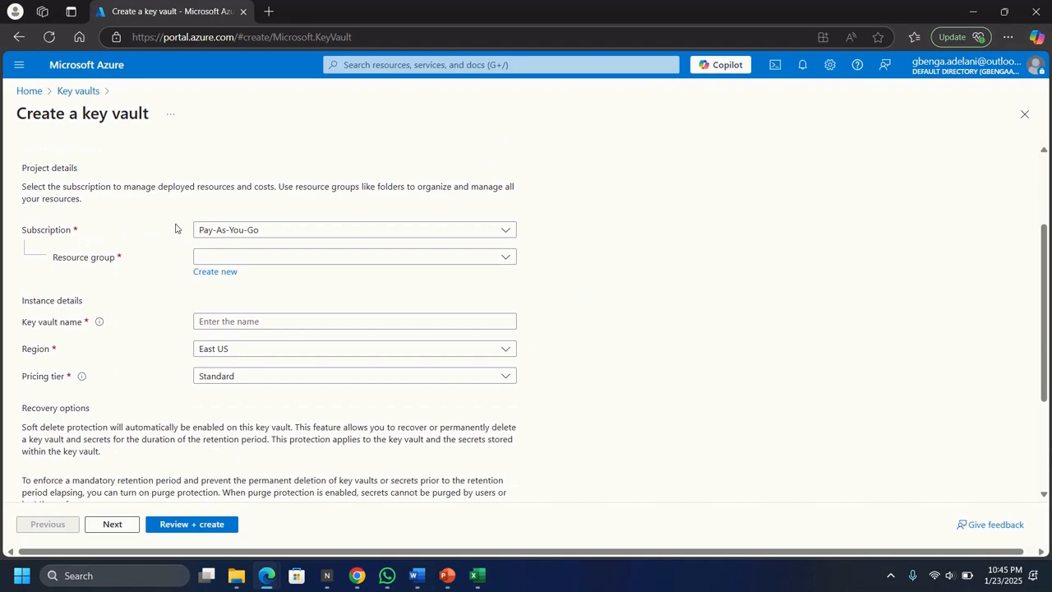
{"action": "left_click", "coordinate": [232, 230]}
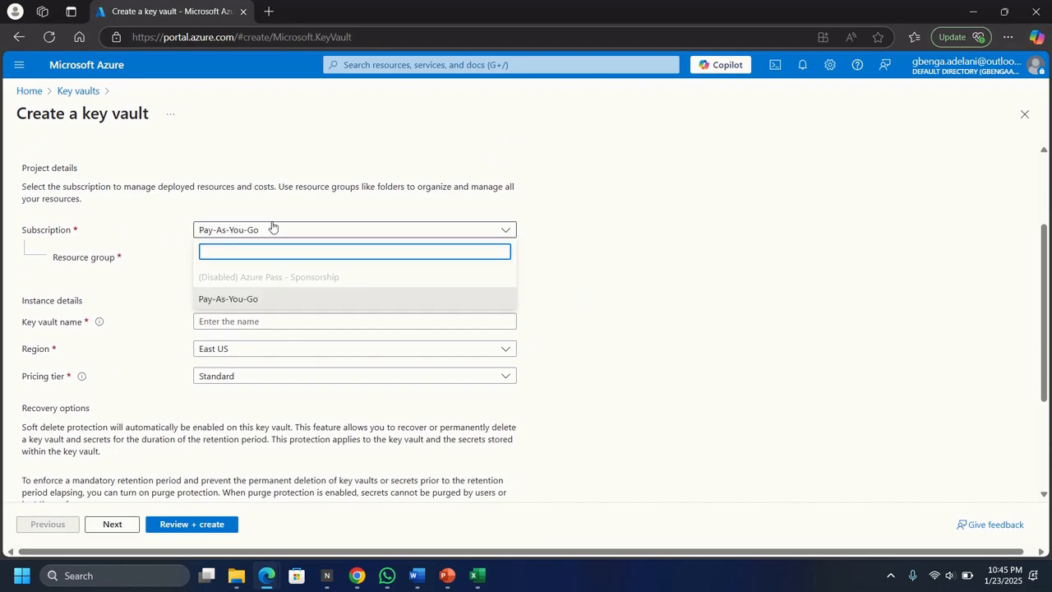
{"action": "left_click", "coordinate": [575, 208]}
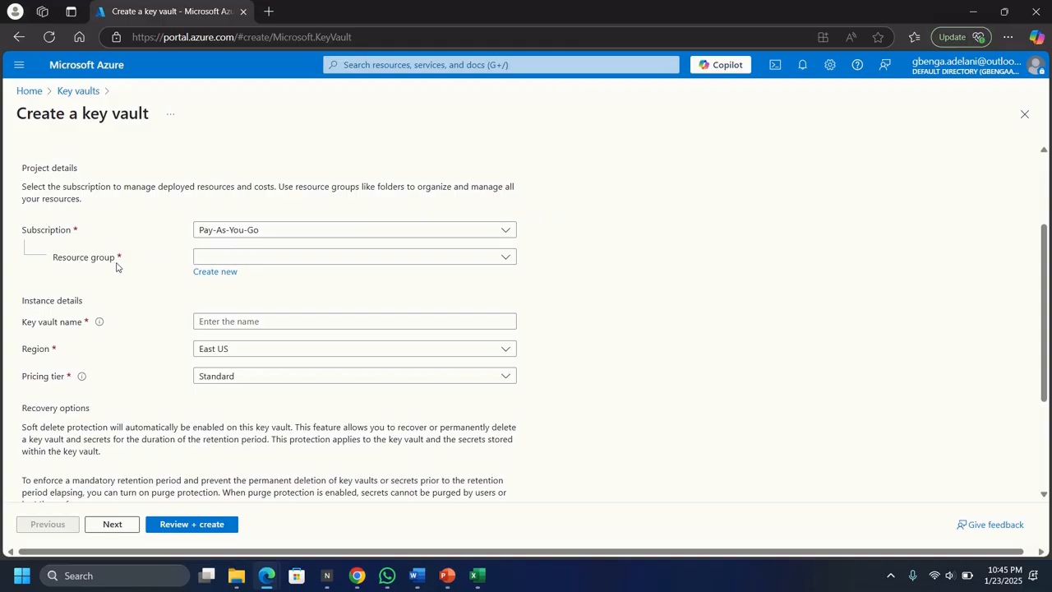
{"action": "left_click", "coordinate": [218, 275]}
{"action": "type", "text": "RG1"}
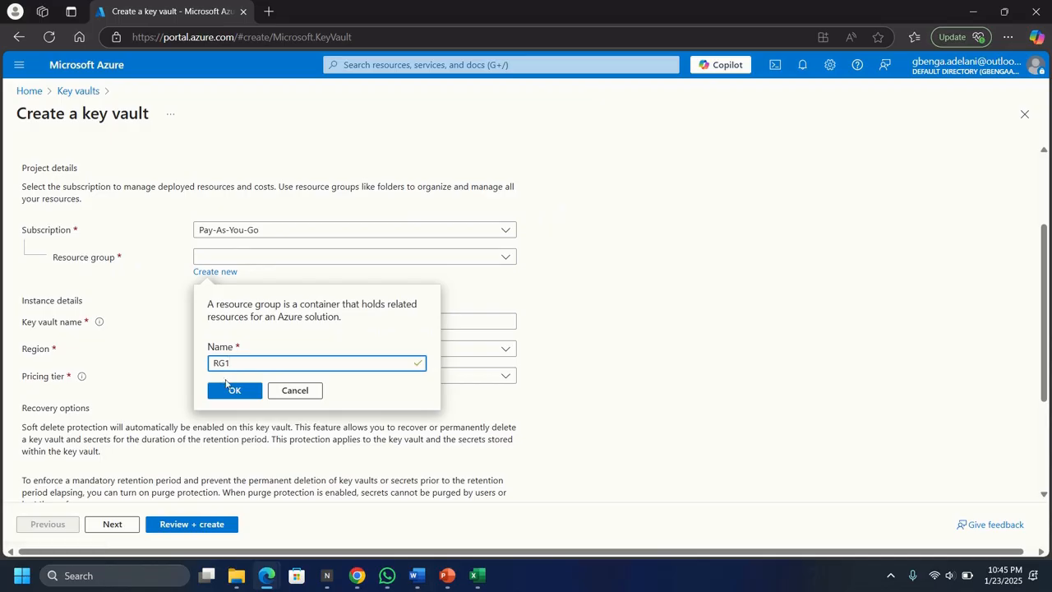
{"action": "left_click", "coordinate": [231, 392]}
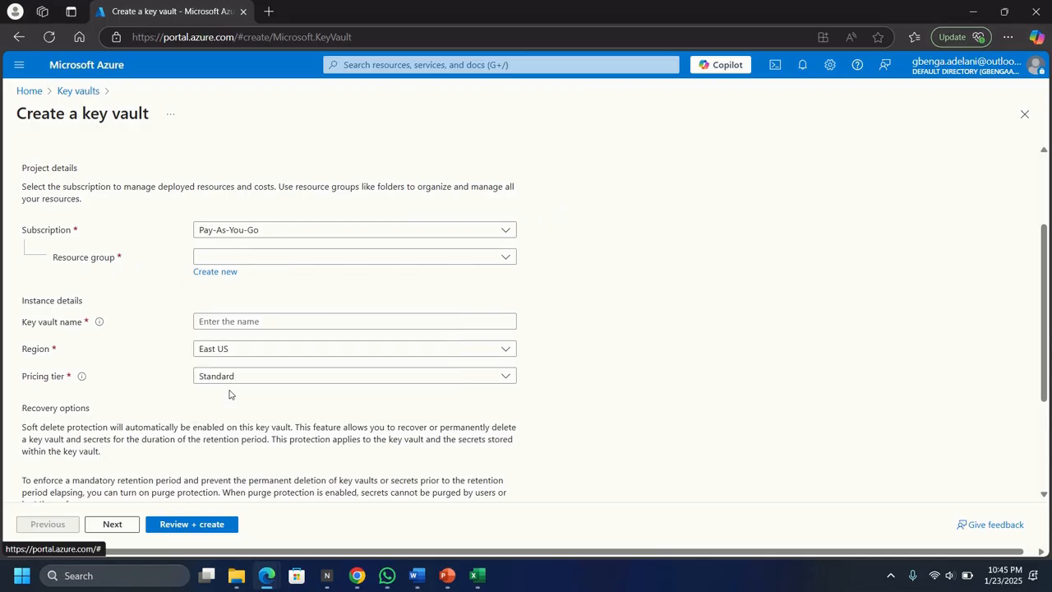
{"action": "scroll", "coordinate": [333, 397], "scroll_direction": "down", "scroll_amount": 1}
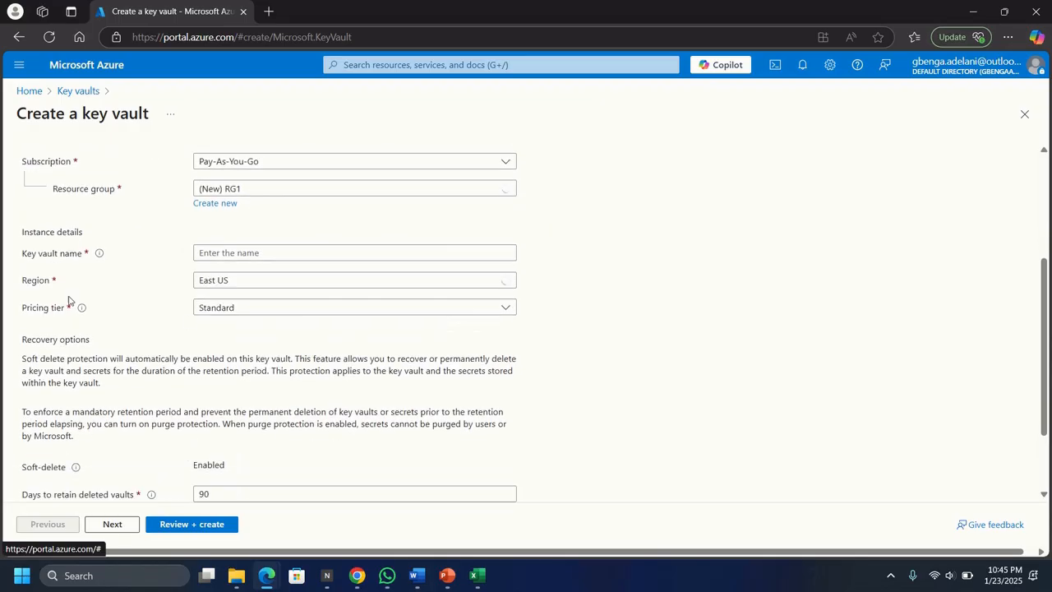
- Name the vault keyvaulttest1234 after keyvaulttest1759 (taken) and 1759keyvaulttest (invalid) are rejected
{"action": "left_click", "coordinate": [220, 254]}
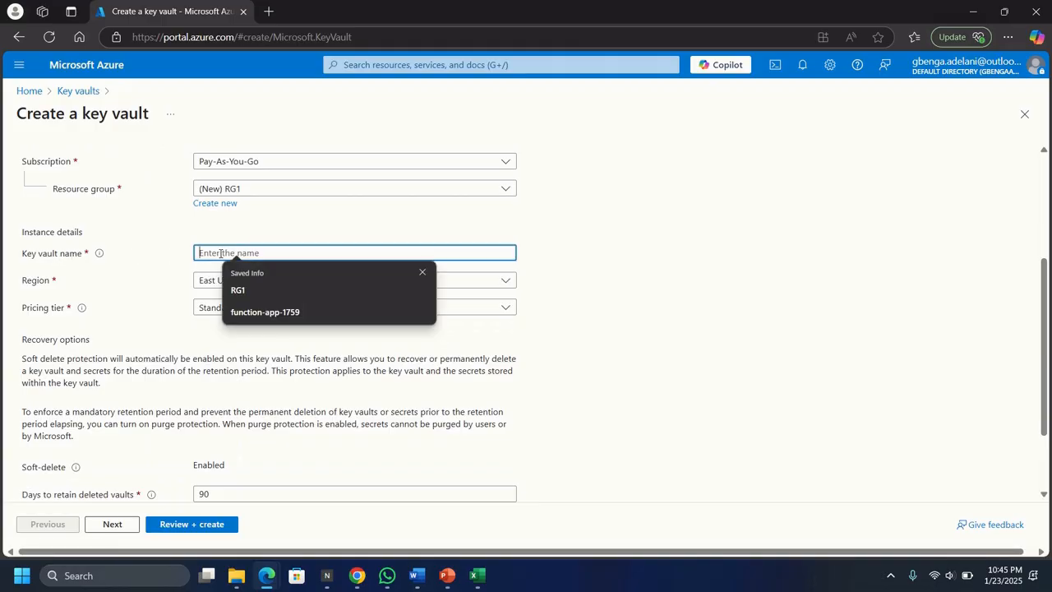
{"action": "type", "text": "key"}
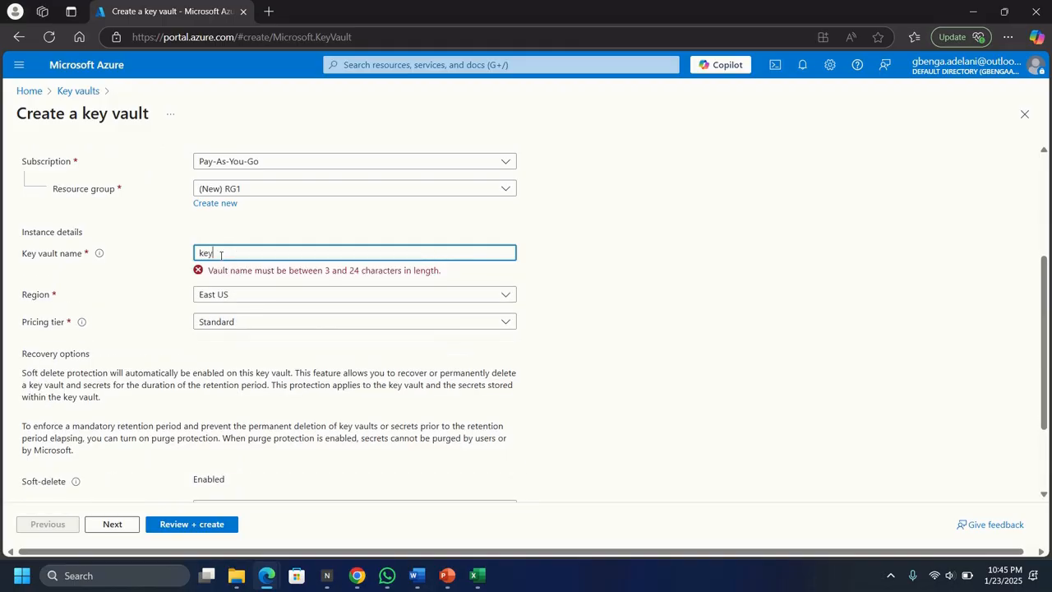
{"action": "type", "text": "vault"}
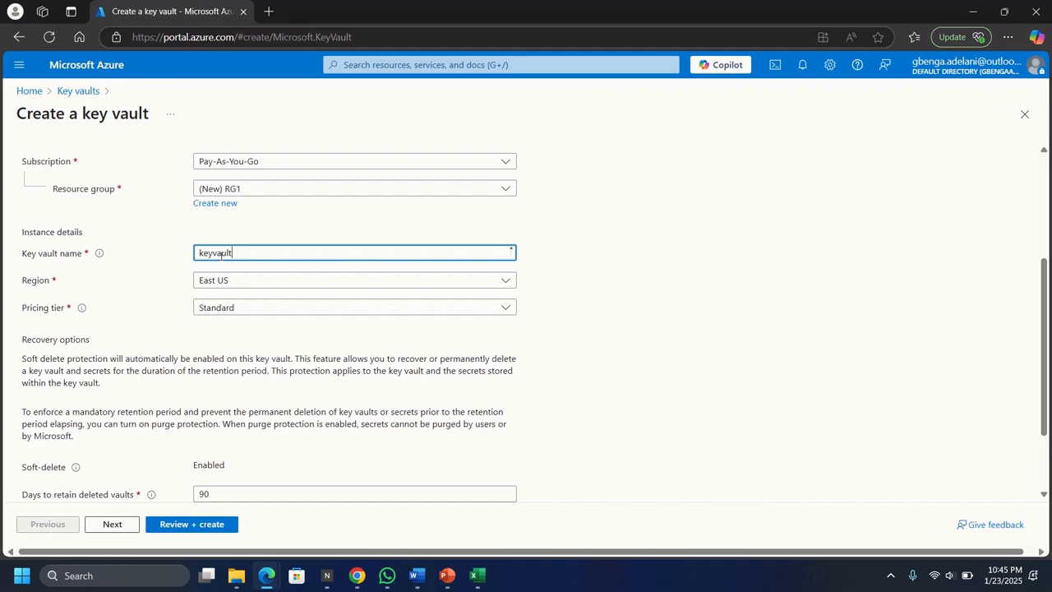
{"action": "type", "text": "test"}
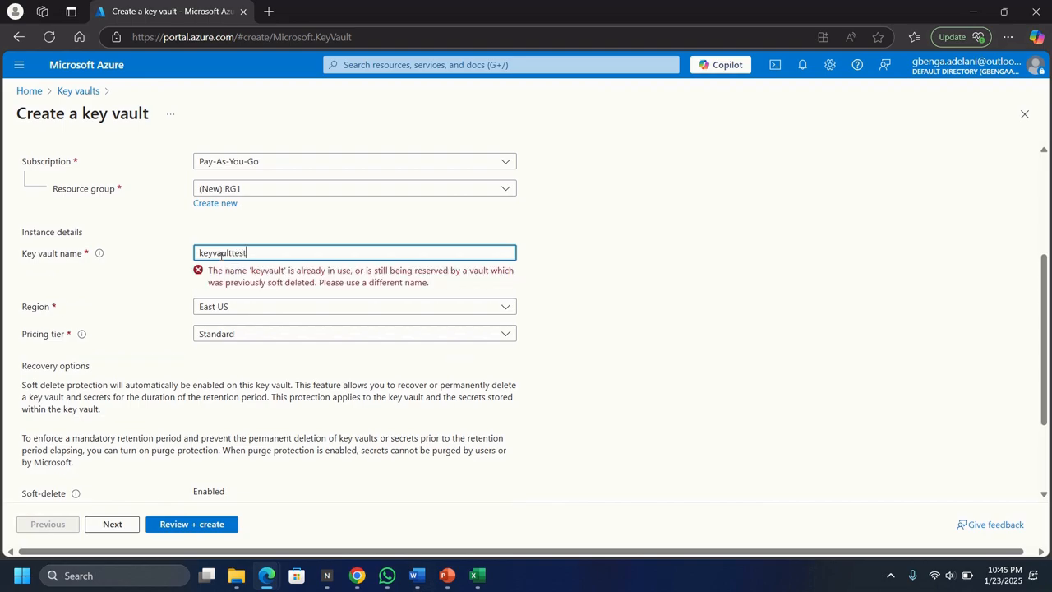
{"action": "type", "text": "1759"}
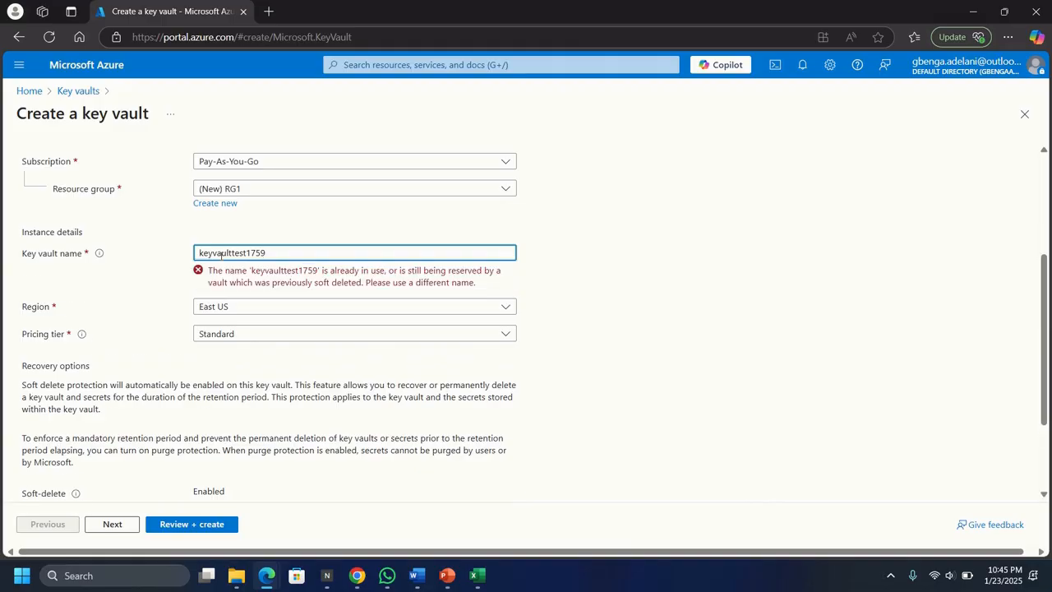
{"action": "key", "text": "BackSpace"}
{"action": "key", "text": "BackSpace"}
{"action": "key", "text": "BackSpace"}
{"action": "key", "text": "BackSpace"}
{"action": "key", "text": "BackSpace"}
{"action": "key", "text": "BackSpace"}
{"action": "key", "text": "BackSpace"}
{"action": "key", "text": "BackSpace"}
{"action": "key", "text": "BackSpace"}
{"action": "key", "text": "BackSpace"}
{"action": "key", "text": "BackSpace"}
{"action": "key", "text": "BackSpace"}
{"action": "key", "text": "BackSpace"}
{"action": "key", "text": "BackSpace"}
{"action": "key", "text": "BackSpace"}
{"action": "key", "text": "BackSpace"}
{"action": "type", "text": "17"}
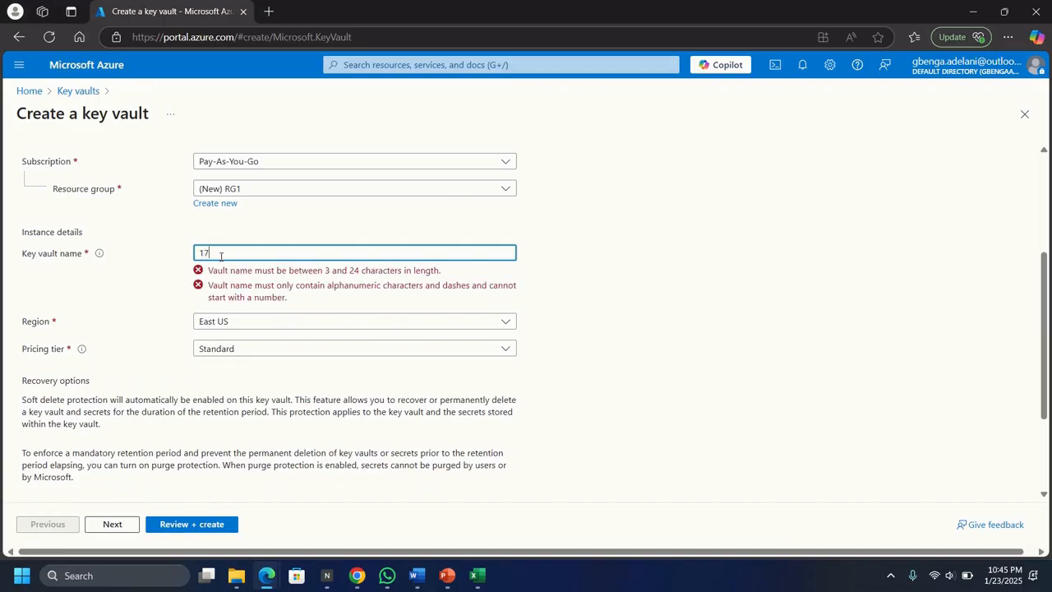
{"action": "type", "text": "59k"}
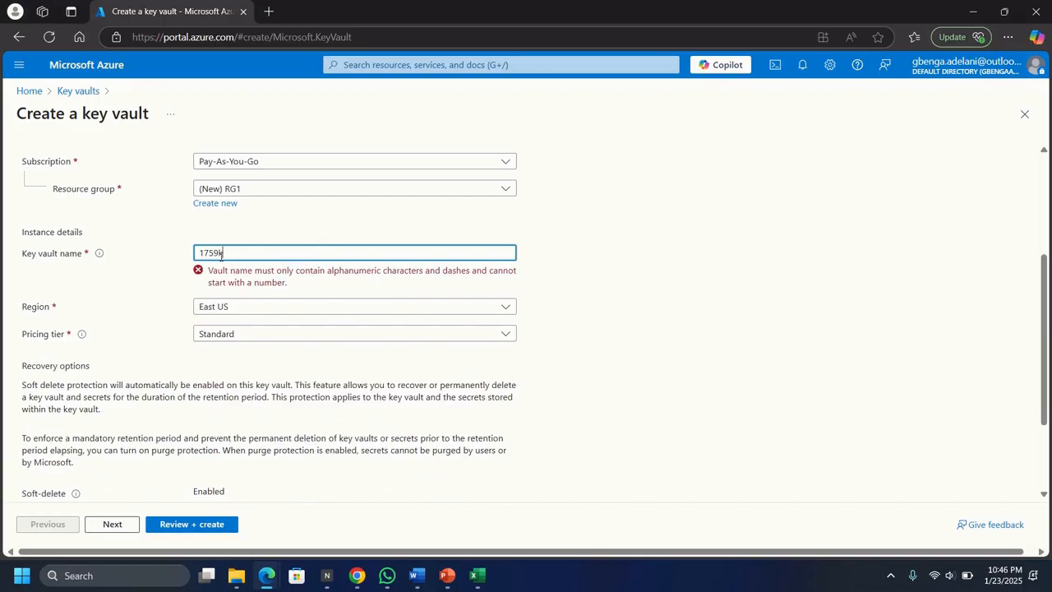
{"action": "type", "text": "eyvaulttest"}
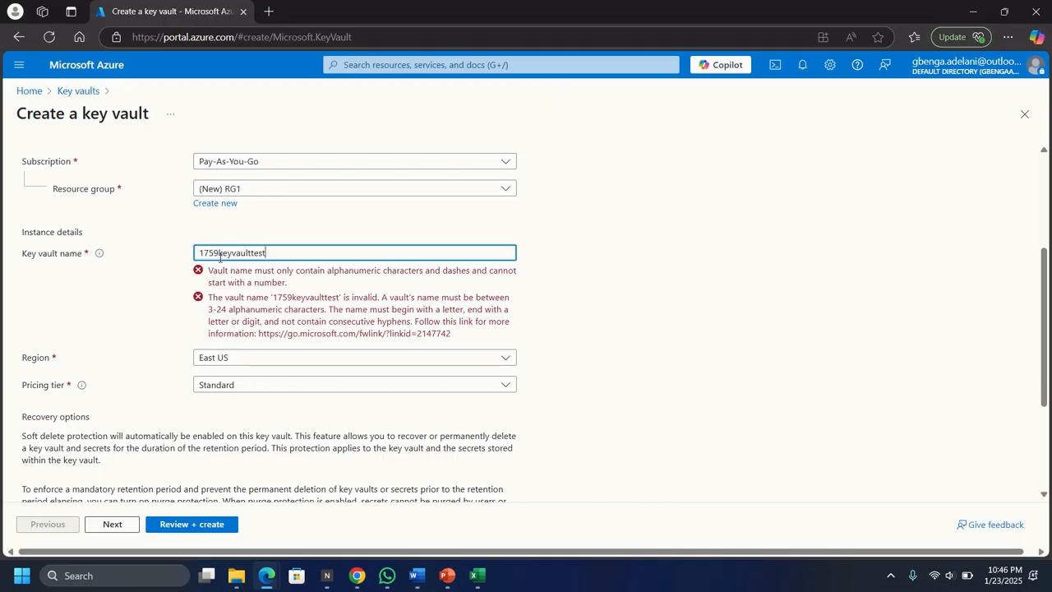
{"action": "key", "text": "BackSpace"}
{"action": "key", "text": "BackSpace"}
{"action": "key", "text": "BackSpace"}
{"action": "key", "text": "BackSpace"}
{"action": "key", "text": "BackSpace"}
{"action": "key", "text": "BackSpace"}
{"action": "key", "text": "BackSpace"}
{"action": "key", "text": "BackSpace"}
{"action": "key", "text": "BackSpace"}
{"action": "key", "text": "BackSpace"}
{"action": "key", "text": "BackSpace"}
{"action": "key", "text": "BackSpace"}
{"action": "key", "text": "BackSpace"}
{"action": "key", "text": "BackSpace"}
{"action": "key", "text": "BackSpace"}
{"action": "key", "text": "BackSpace"}
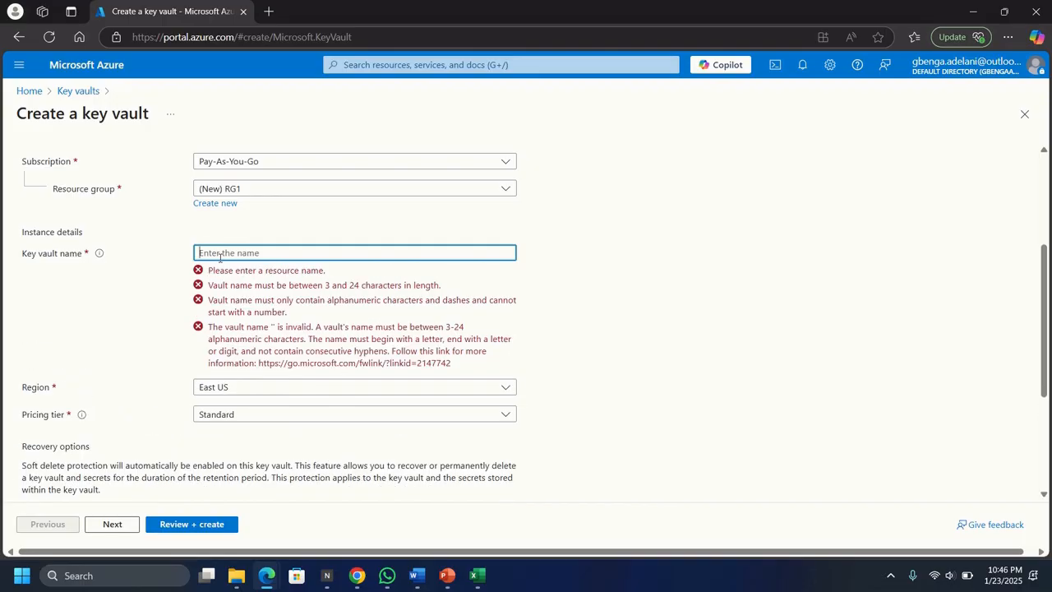
{"action": "type", "text": "key"}
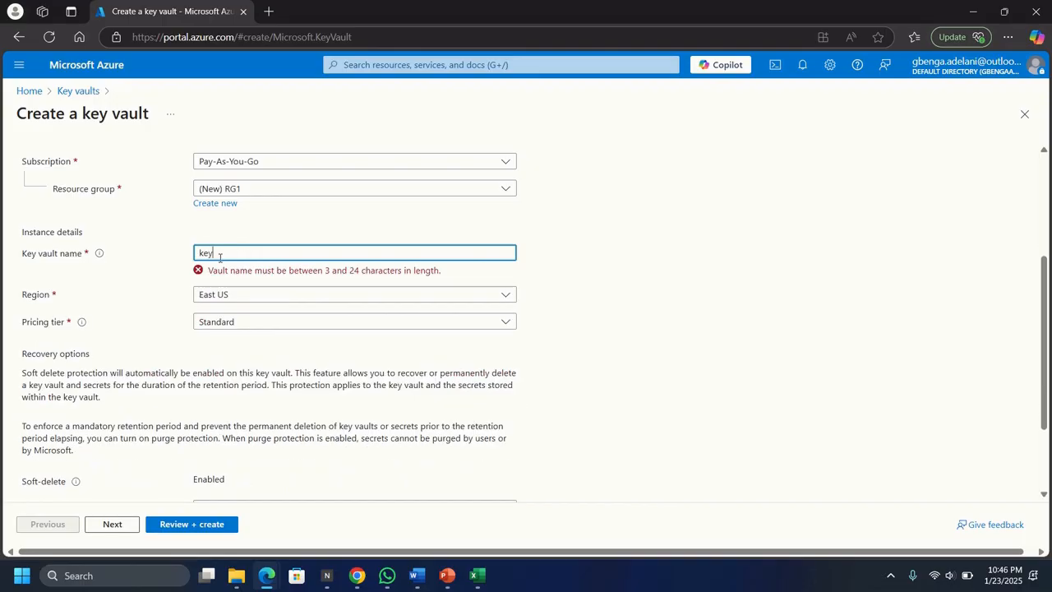
{"action": "type", "text": "vau"}
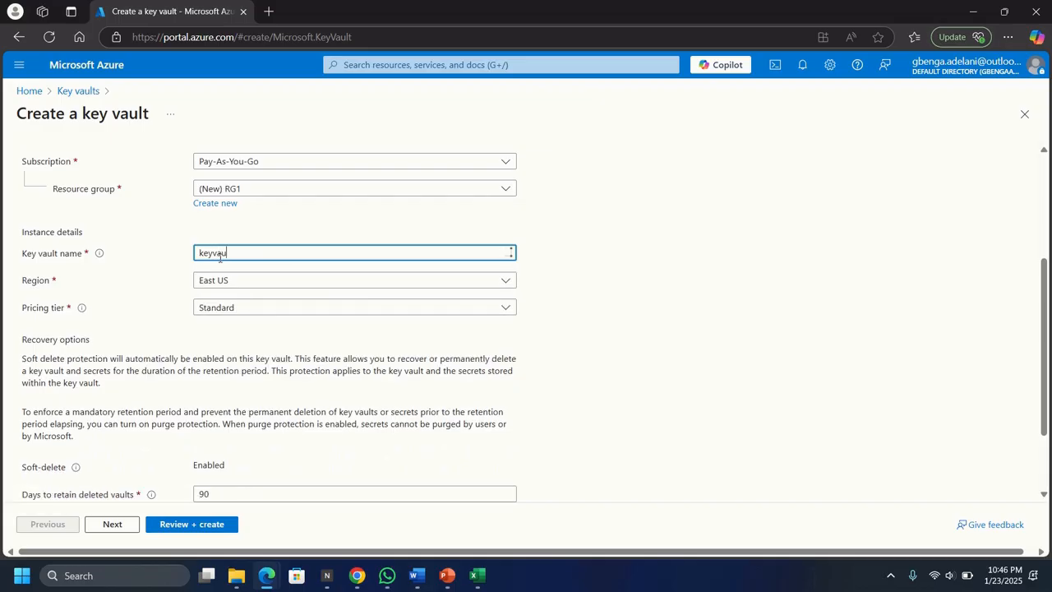
{"action": "type", "text": "lttest1234"}
{"action": "scroll", "coordinate": [331, 404], "scroll_direction": "down", "scroll_amount": 2}
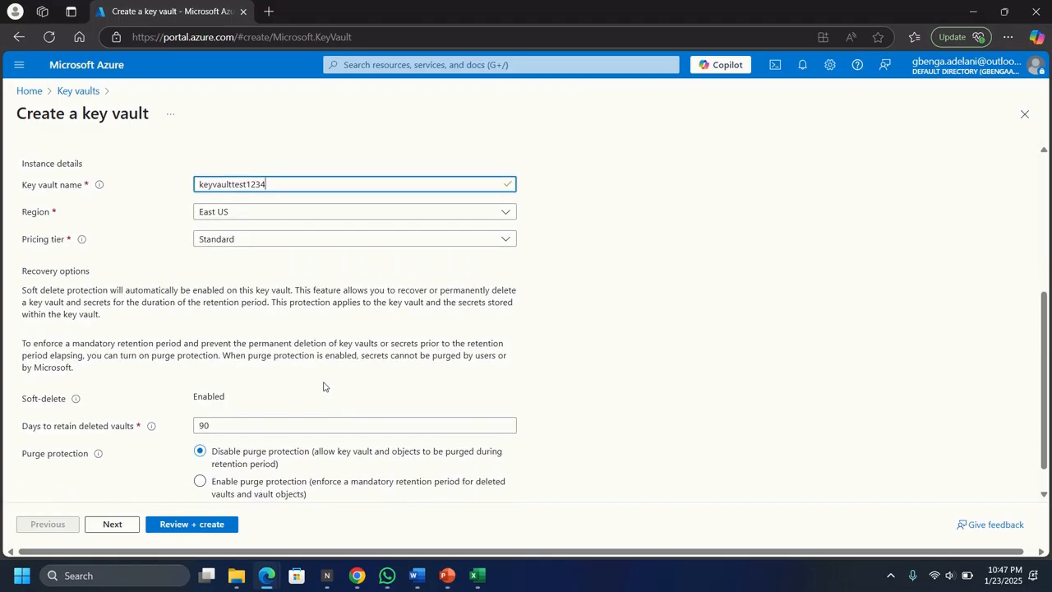
{"action": "scroll", "coordinate": [324, 373], "scroll_direction": "down", "scroll_amount": 1}
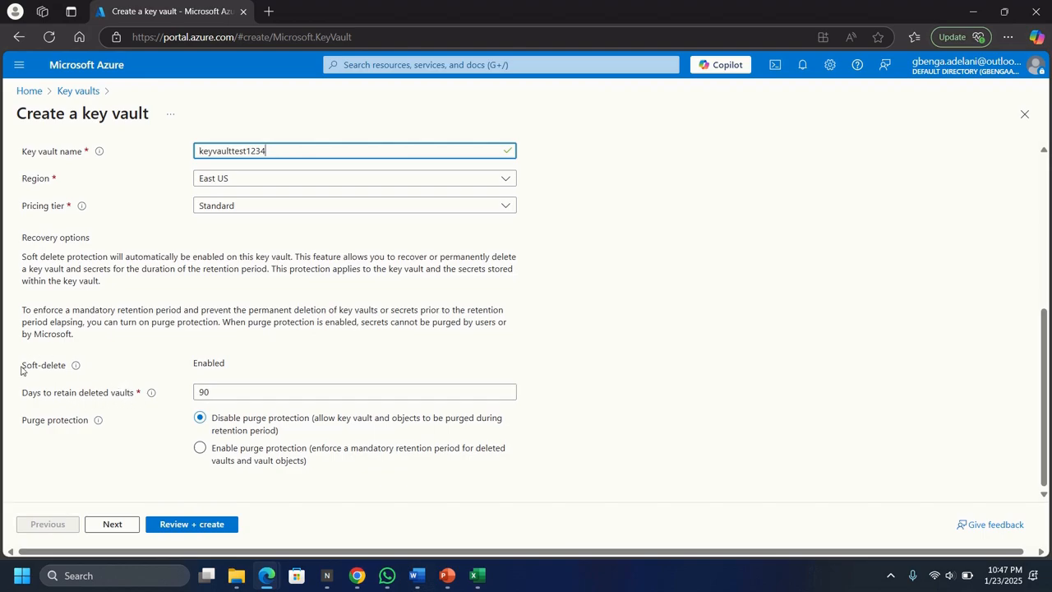
{"action": "mouse_move", "coordinate": [76, 366]}
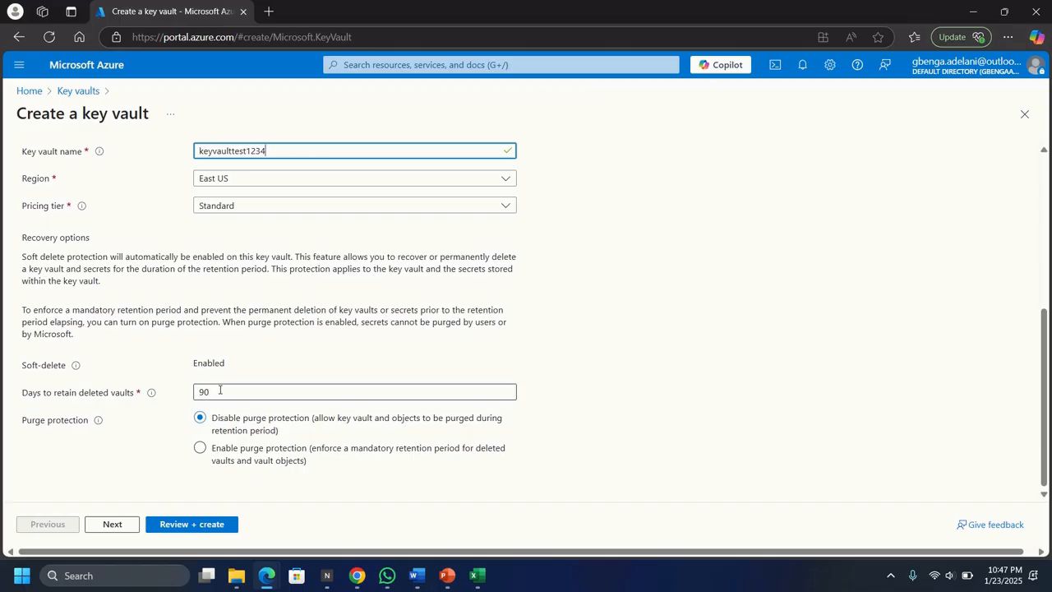
{"action": "scroll", "coordinate": [136, 431], "scroll_direction": "up", "scroll_amount": 5}
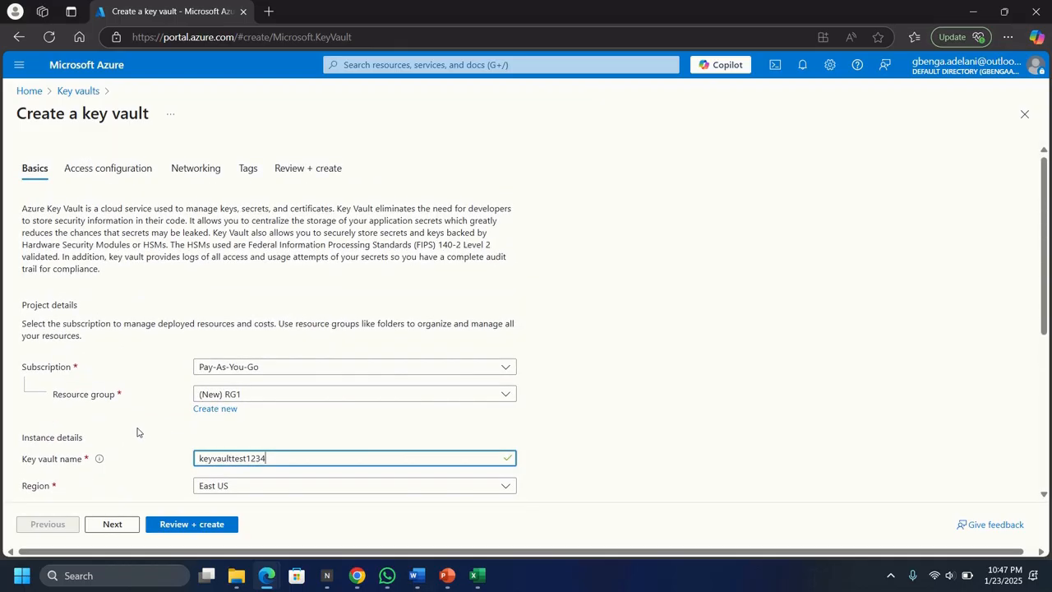
- Keep Azure RBAC as the vault's access configuration and run Review + create validation
{"action": "left_click", "coordinate": [97, 171]}
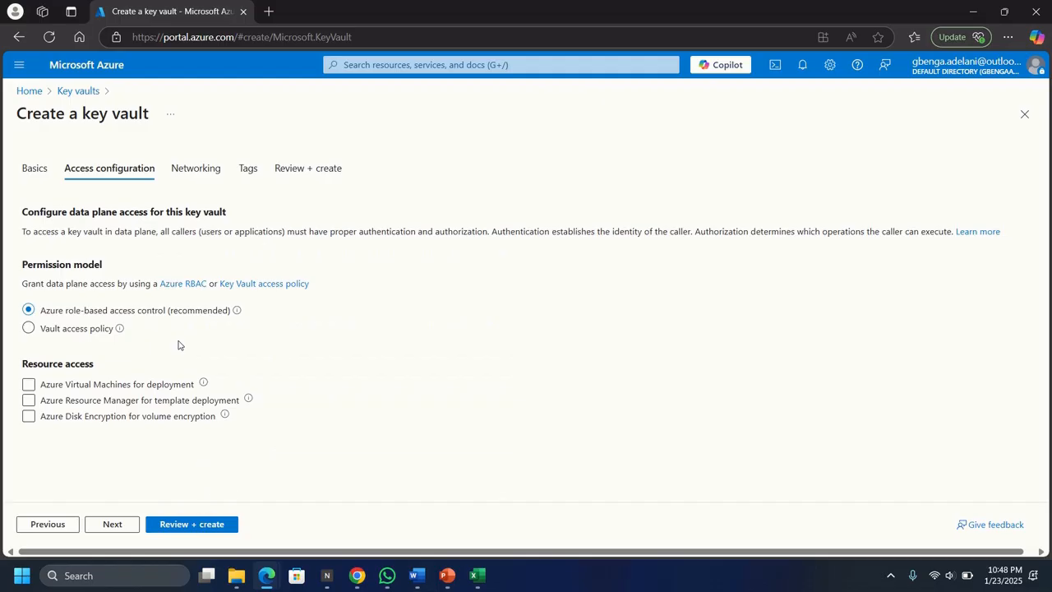
{"action": "left_click", "coordinate": [186, 526]}
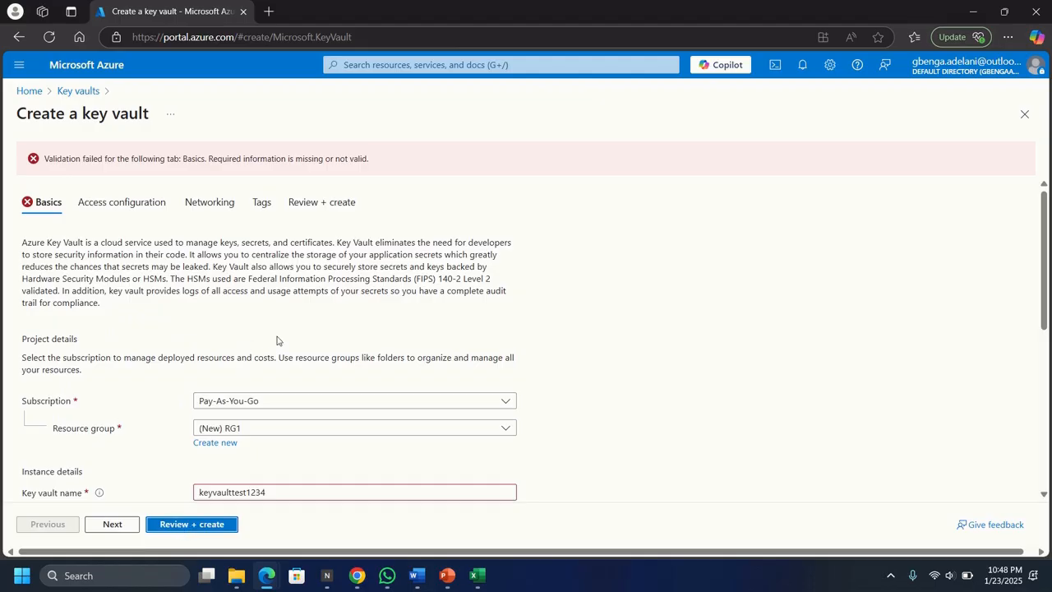
- Change the vault name from keyvaulttest1234 to keyvaulttest1995 and re-run validation
{"action": "scroll", "coordinate": [393, 315], "scroll_direction": "down", "scroll_amount": 3}
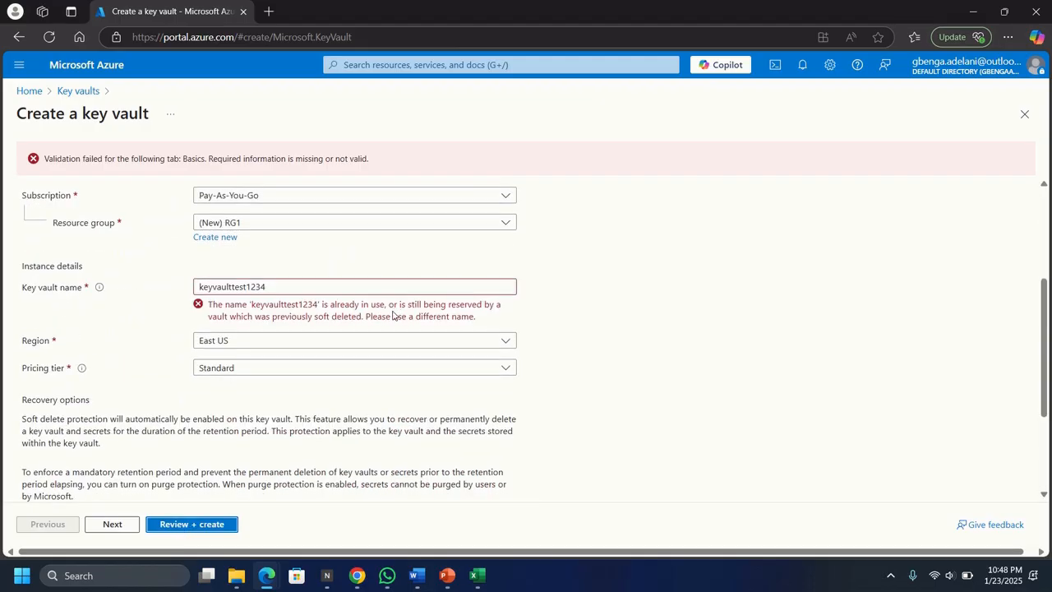
{"action": "scroll", "coordinate": [393, 315], "scroll_direction": "up", "scroll_amount": 3}
{"action": "left_click", "coordinate": [305, 287]}
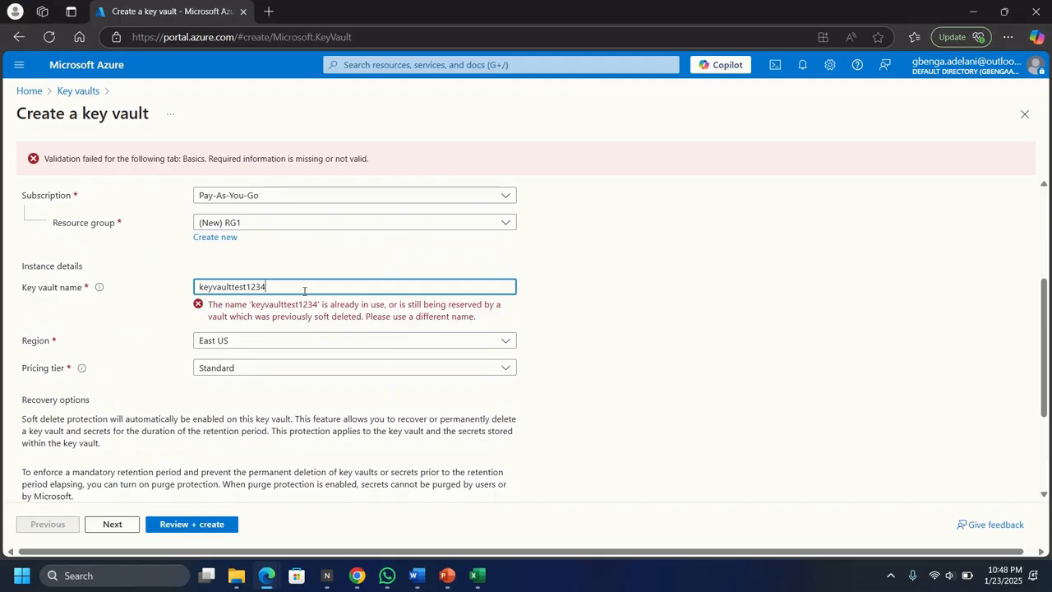
{"action": "key", "text": "BackSpace"}
{"action": "key", "text": "BackSpace"}
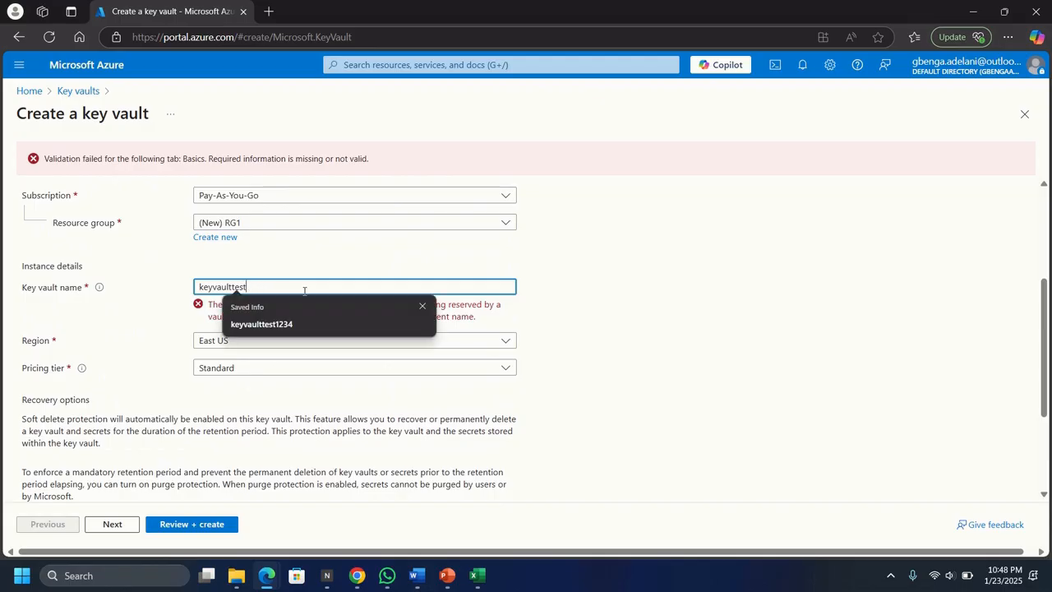
{"action": "type", "text": "1995"}
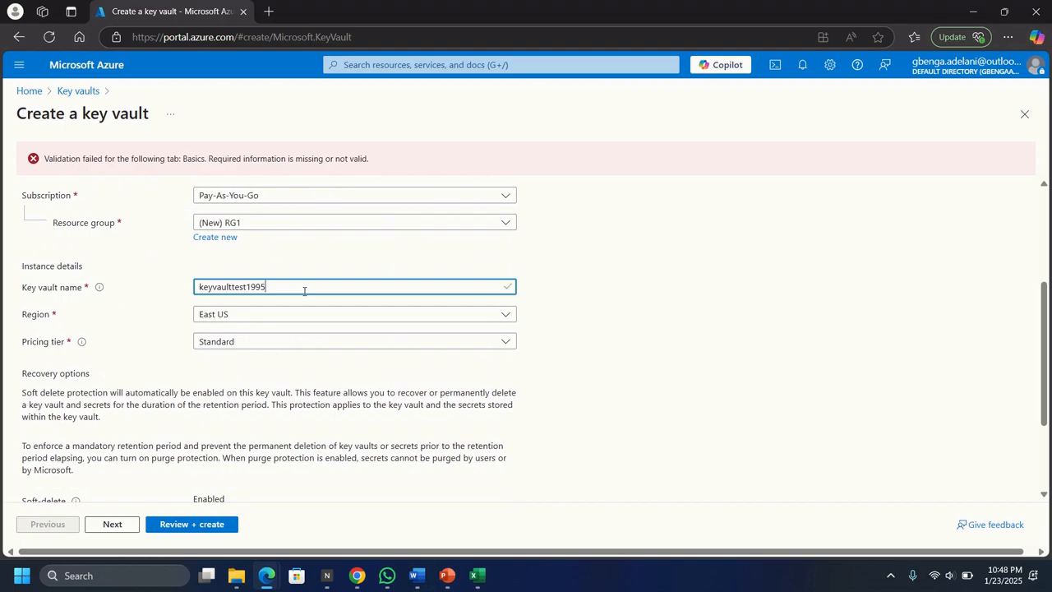
{"action": "left_click", "coordinate": [207, 524]}
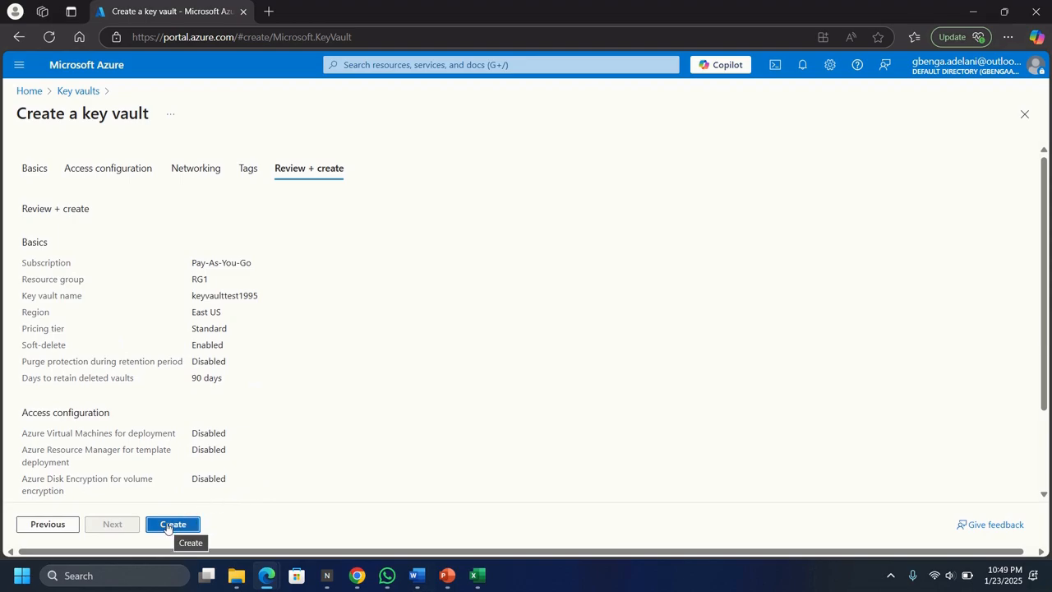
- Create the keyvaulttest1995 vault, deploying it into resource group RG1
{"action": "left_click", "coordinate": [167, 527]}
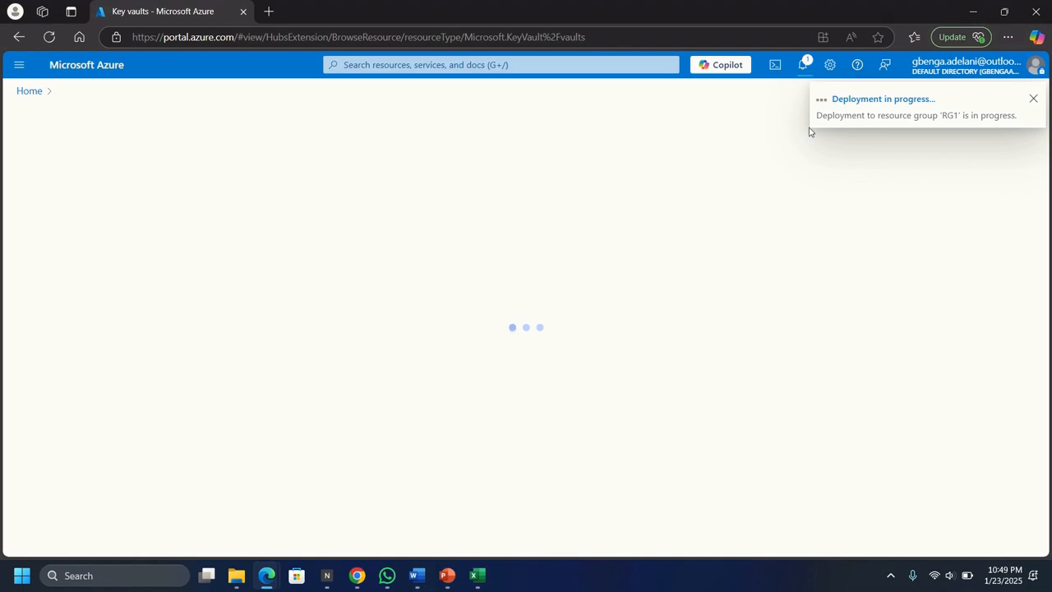
- Go from the deployment notification to the keyvaulttest1995 vault's overview page
{"action": "left_click", "coordinate": [873, 119]}
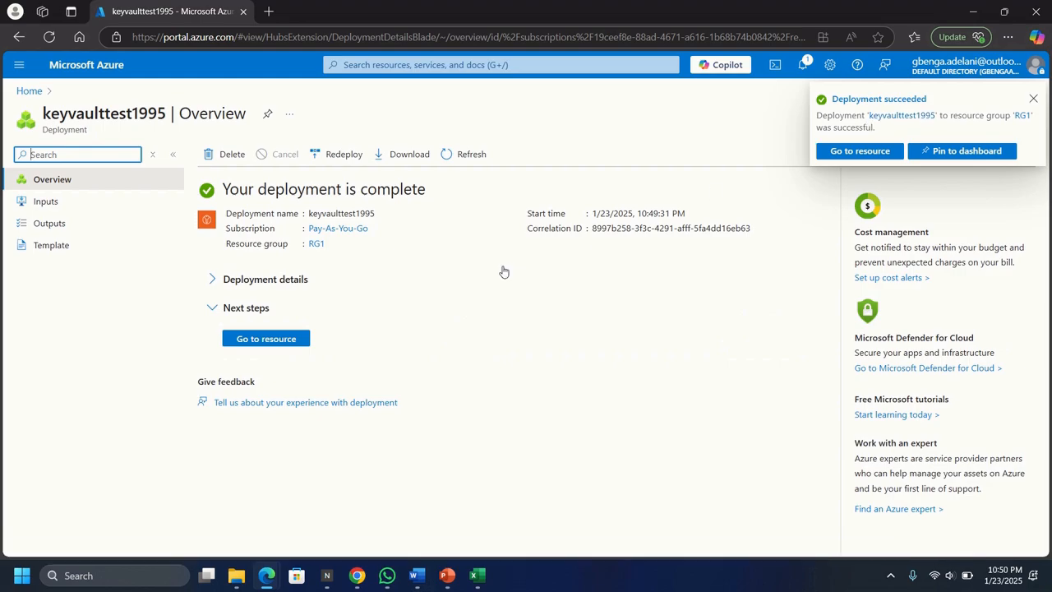
{"action": "left_click", "coordinate": [259, 344]}
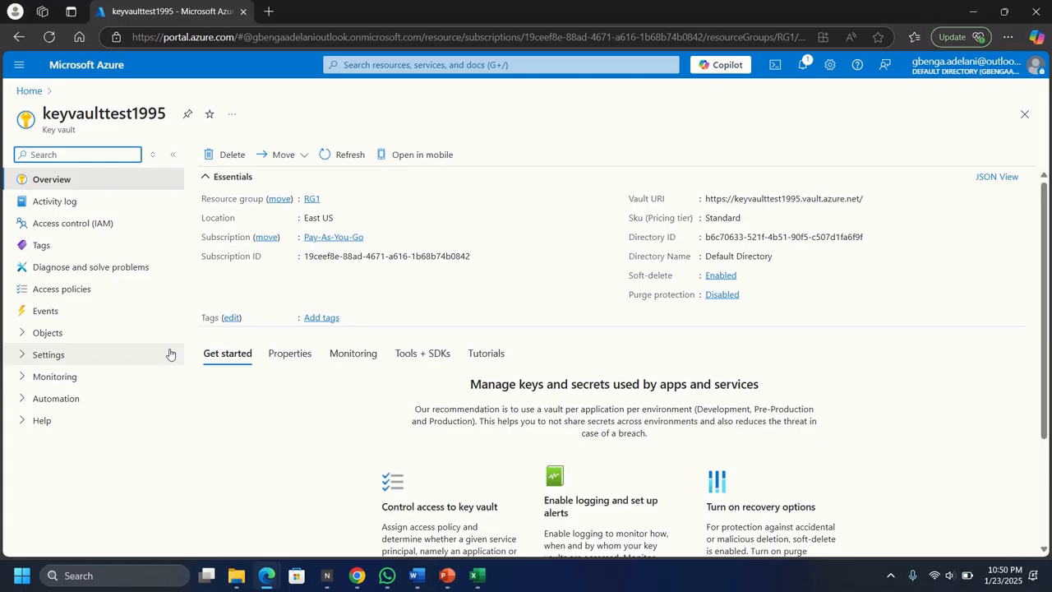
- Show the keyvaulttest1995 Access control (IAM) page with its Add menu expanded
{"action": "left_click", "coordinate": [76, 227]}
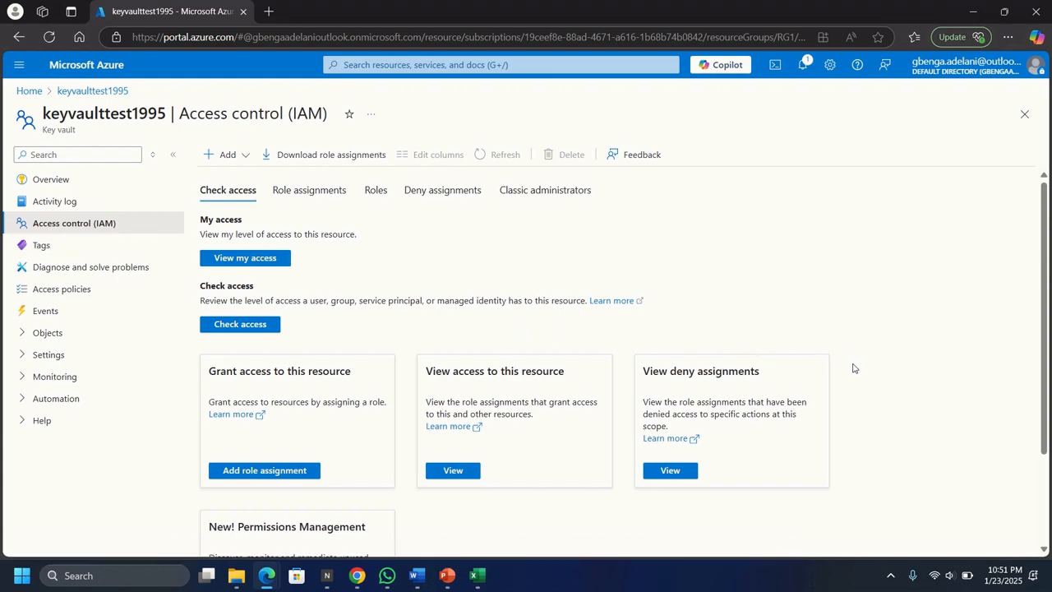
{"action": "left_click", "coordinate": [243, 157]}
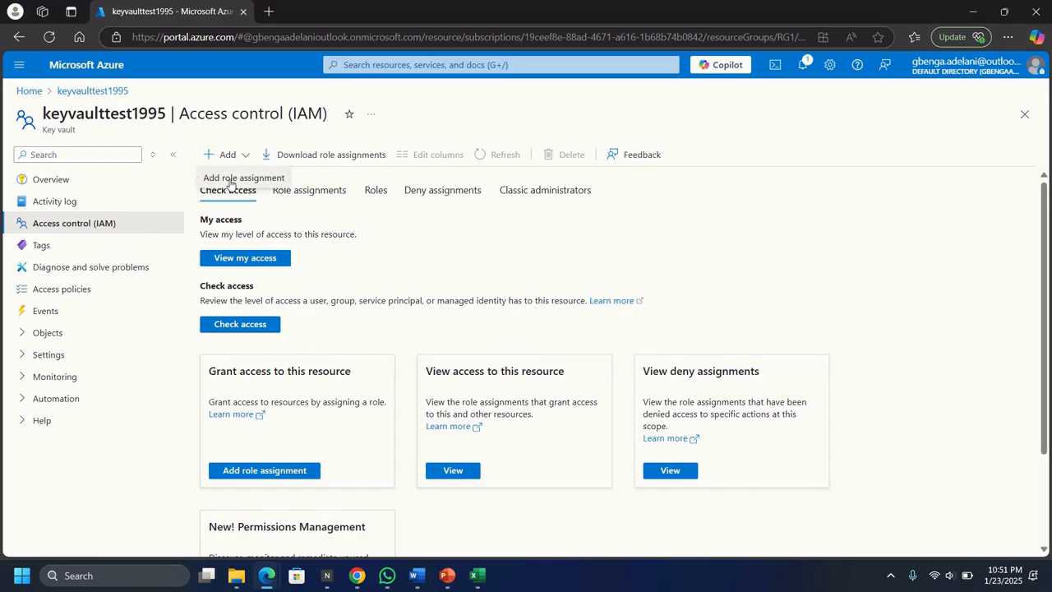
- Add a role assignment, picking Key Vault Administrator from a 'keyvaul' role search
{"action": "left_click", "coordinate": [231, 179]}
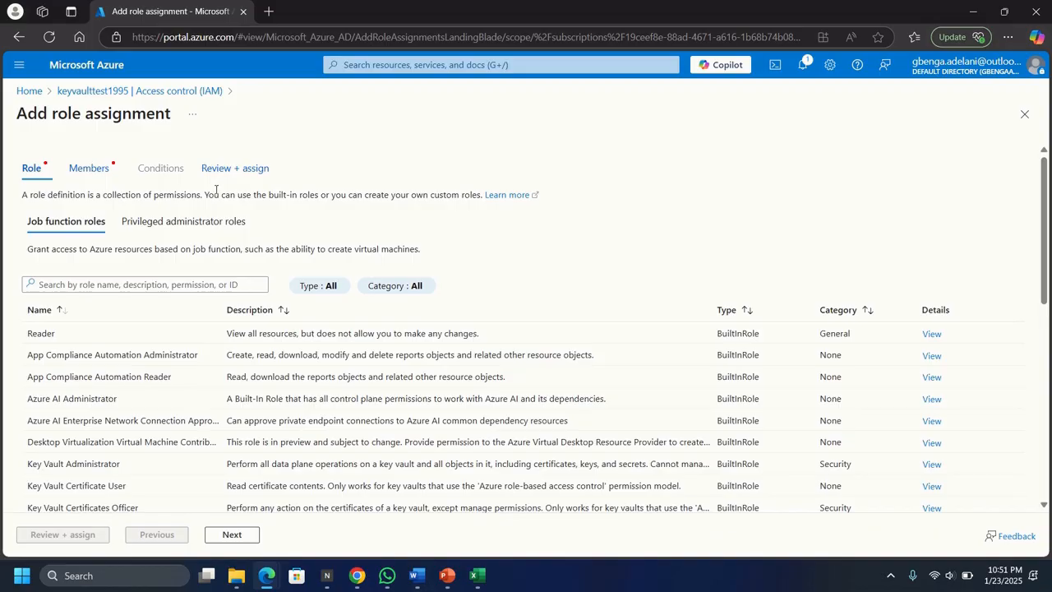
{"action": "left_click", "coordinate": [41, 282]}
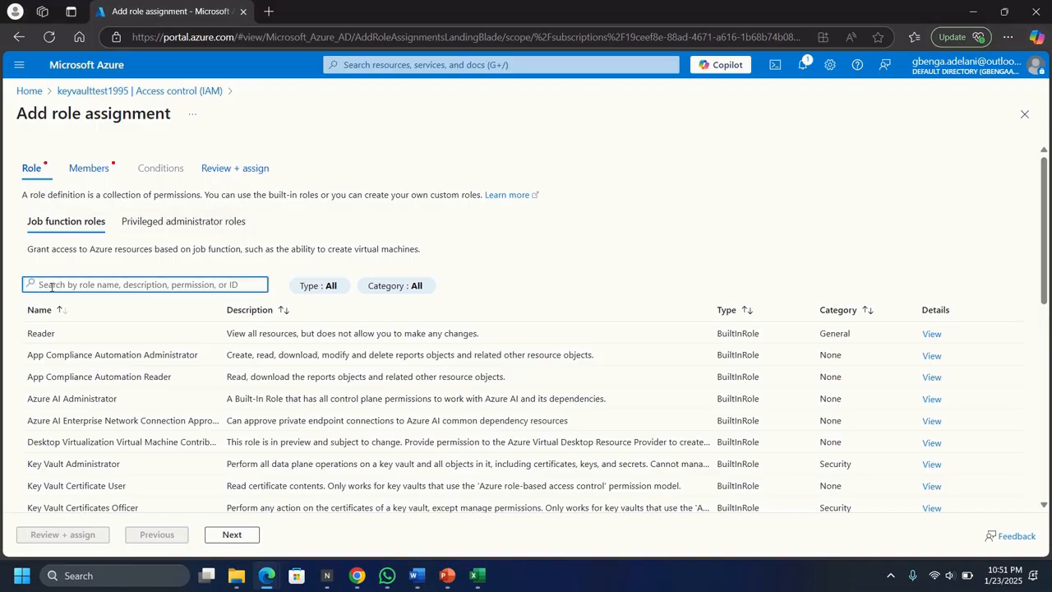
{"action": "type", "text": "keyva"}
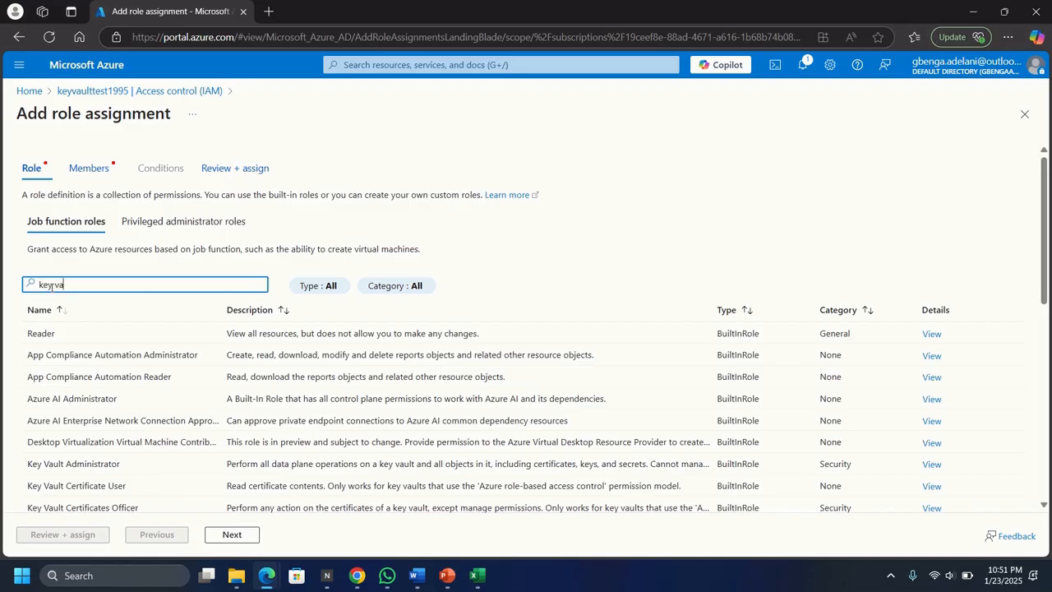
{"action": "type", "text": "ult"}
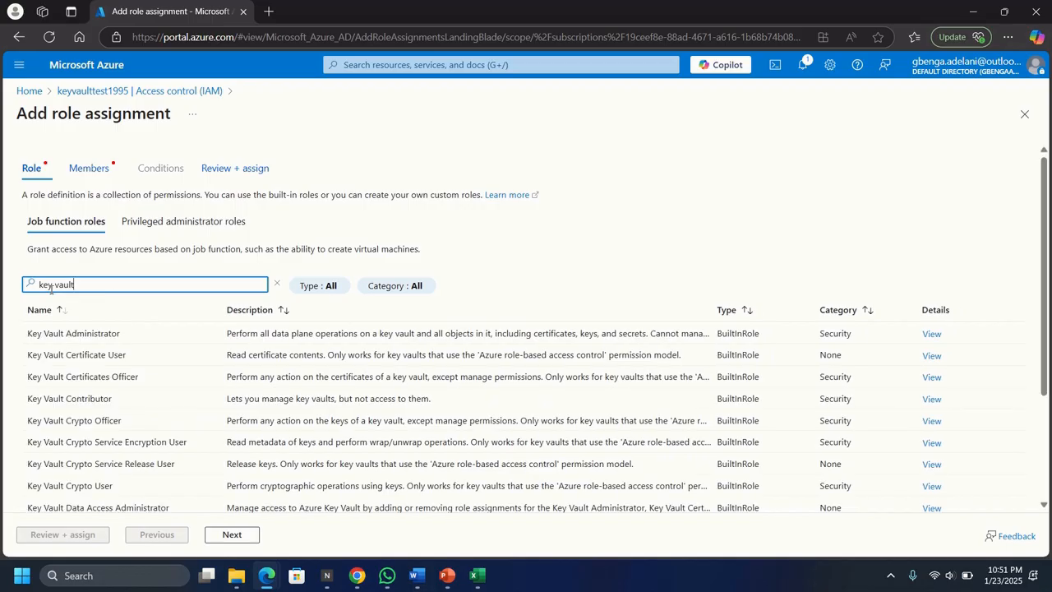
{"action": "left_click", "coordinate": [42, 333]}
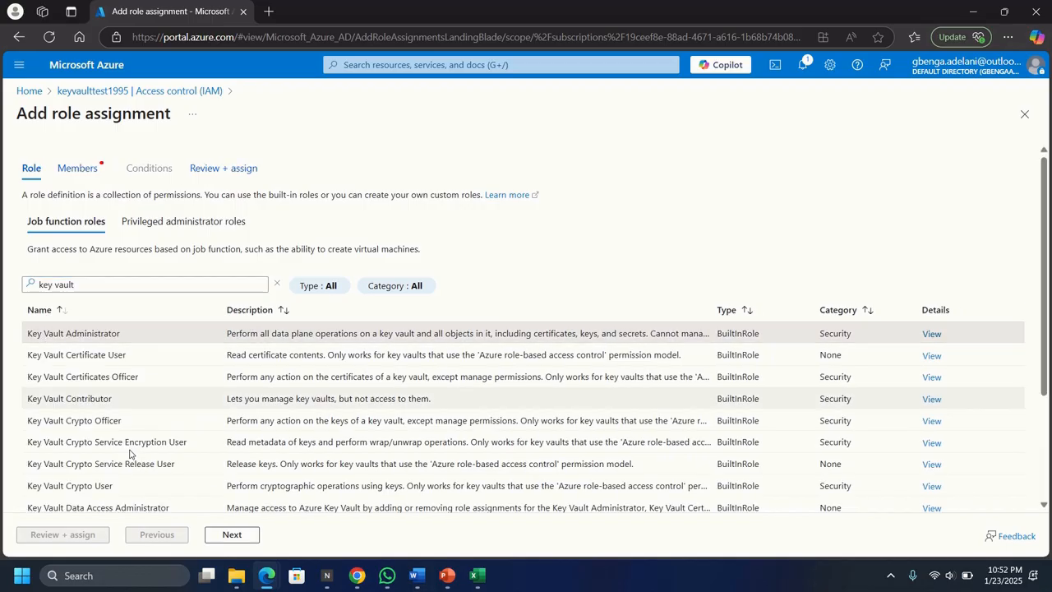
{"action": "left_click", "coordinate": [232, 536]}
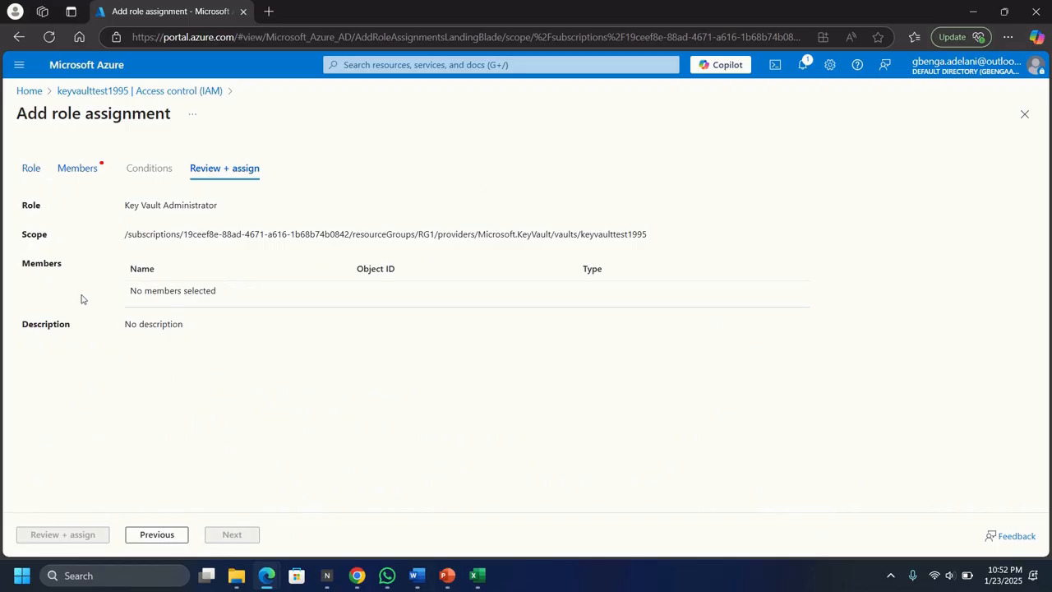
- Select the guest user as member and submit the Key Vault Administrator assignment
{"action": "left_click", "coordinate": [83, 172]}
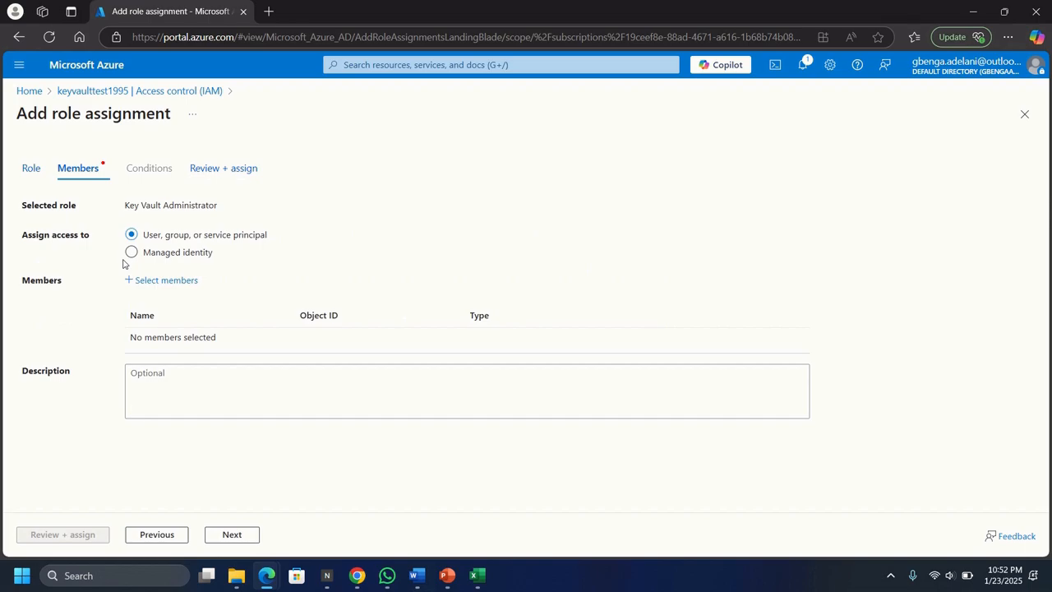
{"action": "left_click", "coordinate": [142, 281]}
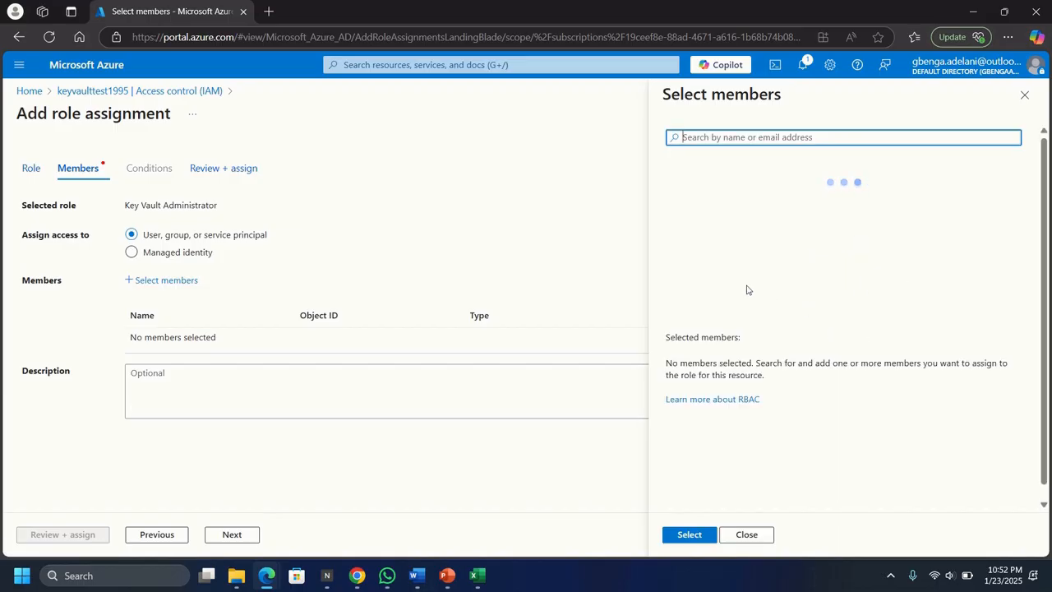
{"action": "left_click", "coordinate": [689, 199]}
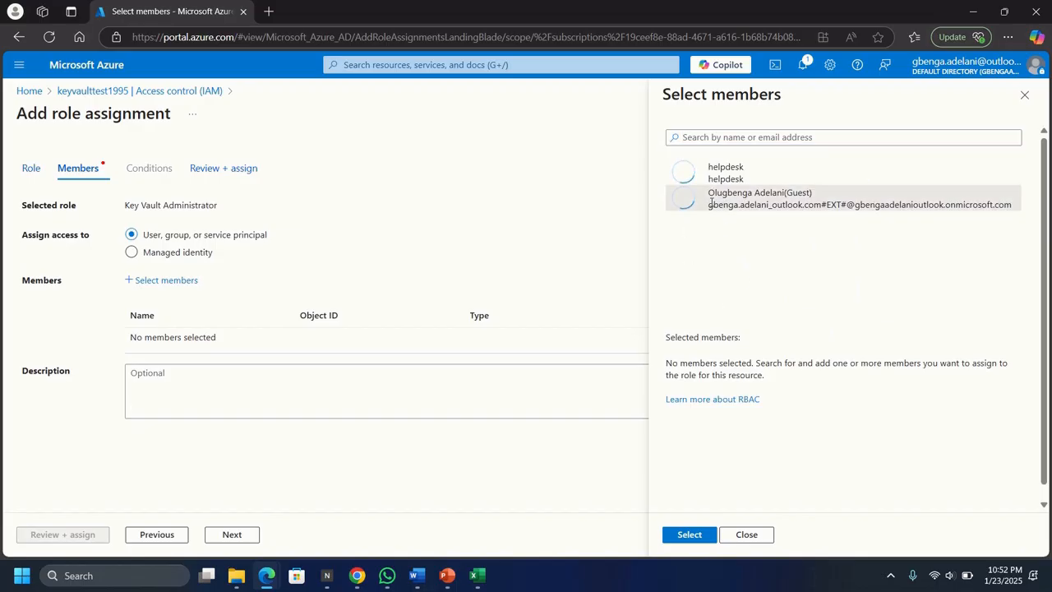
{"action": "left_click", "coordinate": [691, 535]}
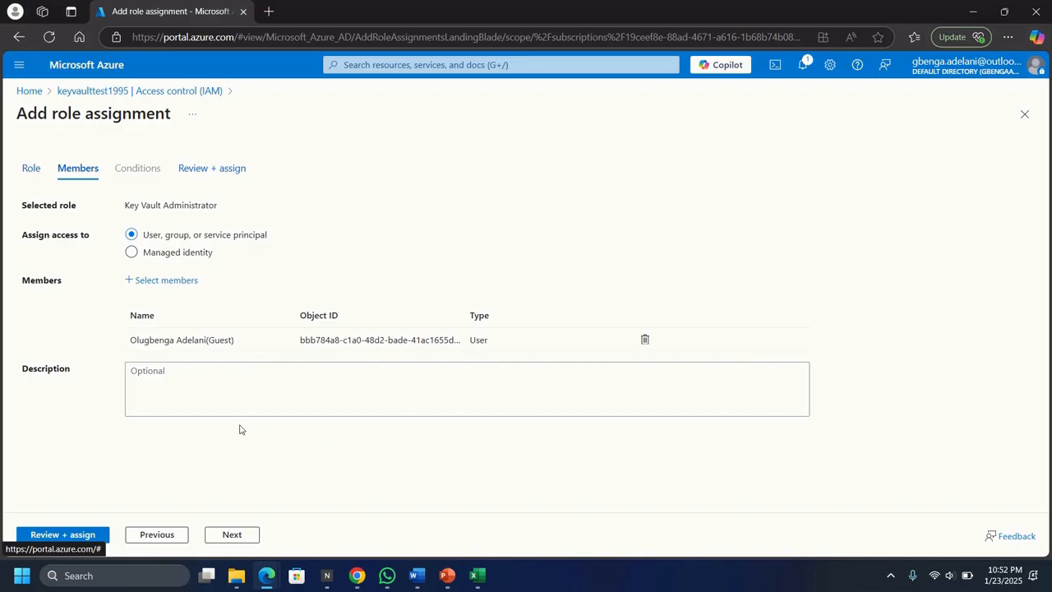
{"action": "left_click", "coordinate": [74, 536]}
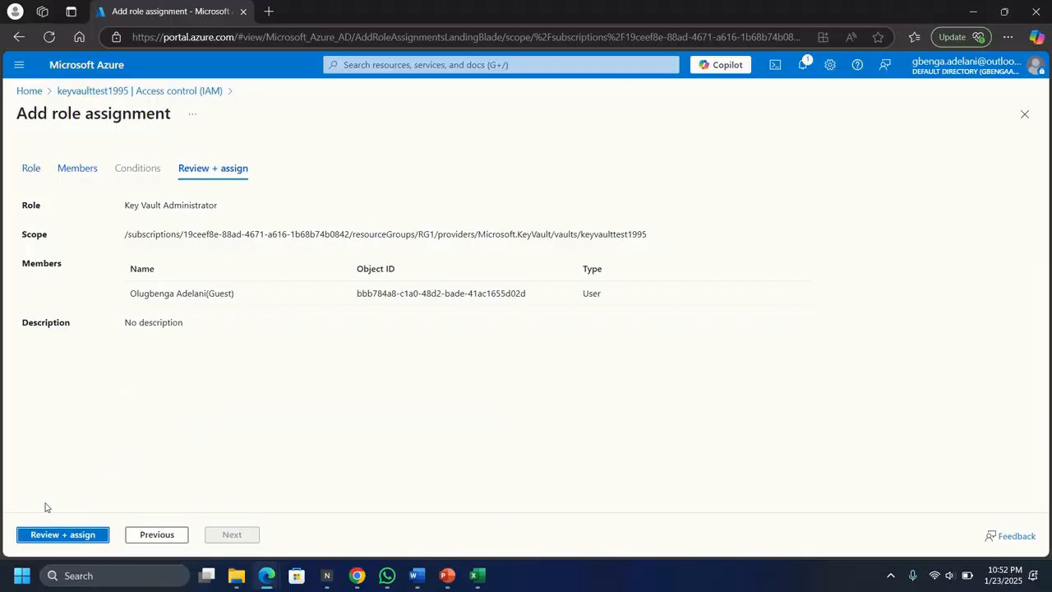
{"action": "left_click", "coordinate": [34, 539]}
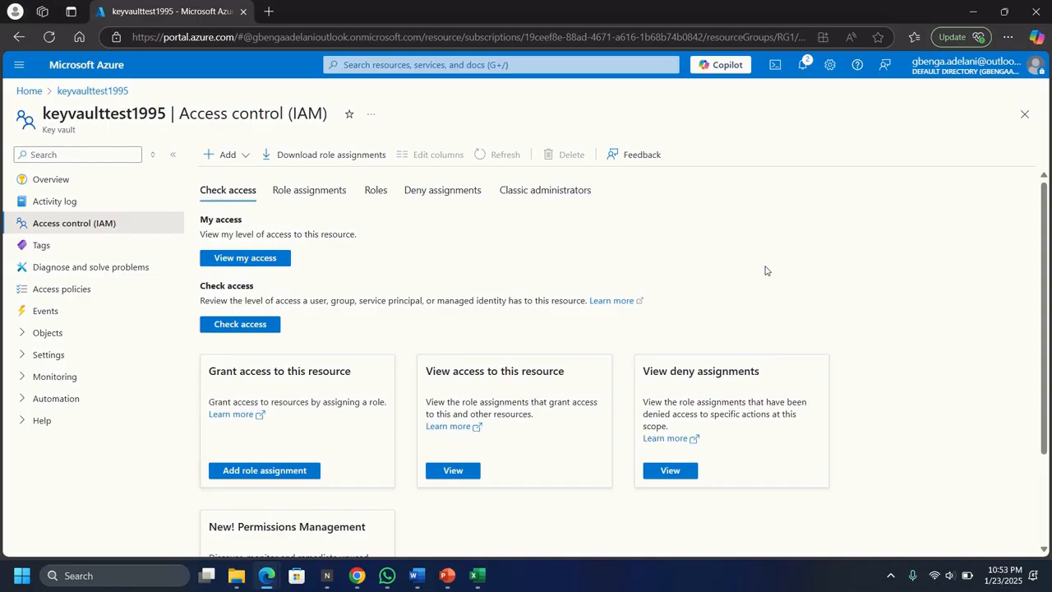
- List the vault's three role assignments, including Key Vault Administrator, and expand Objects
{"action": "scroll", "coordinate": [767, 270], "scroll_direction": "down", "scroll_amount": 2}
{"action": "scroll", "coordinate": [766, 269], "scroll_direction": "up", "scroll_amount": 2}
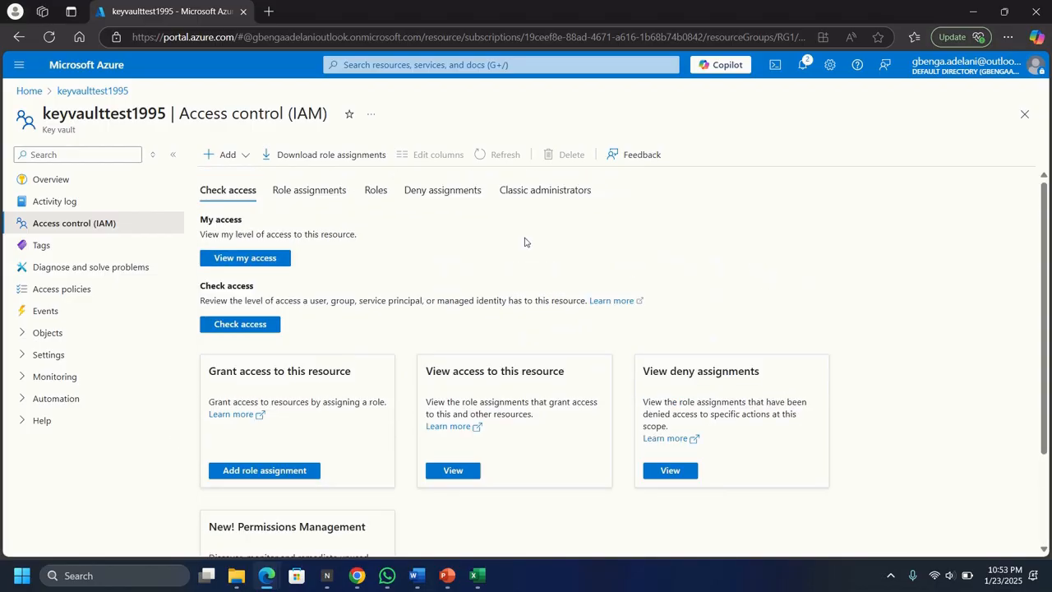
{"action": "left_click", "coordinate": [289, 197]}
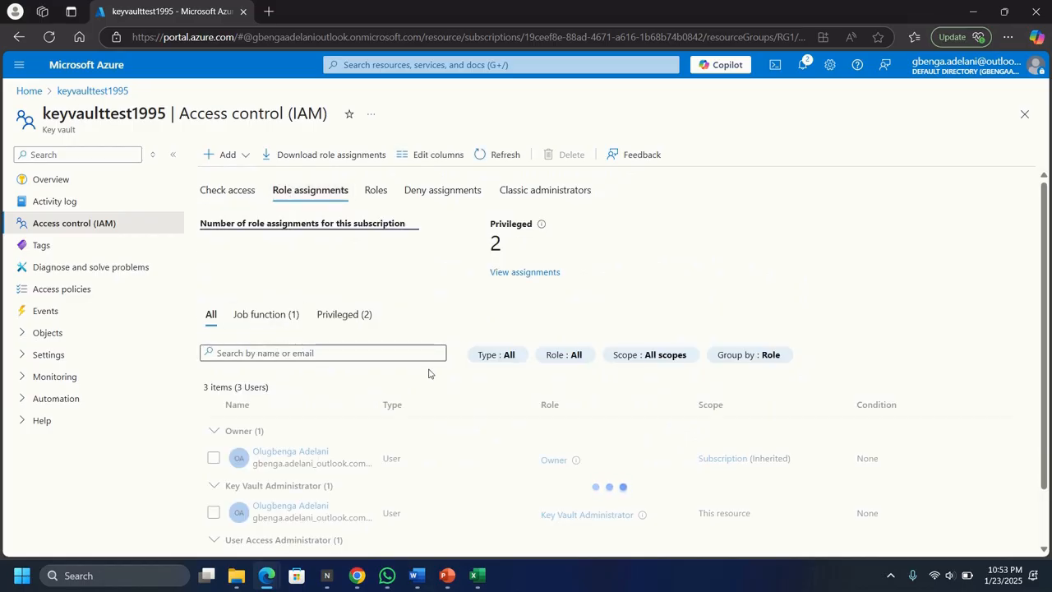
{"action": "scroll", "coordinate": [989, 381], "scroll_direction": "down", "scroll_amount": 1}
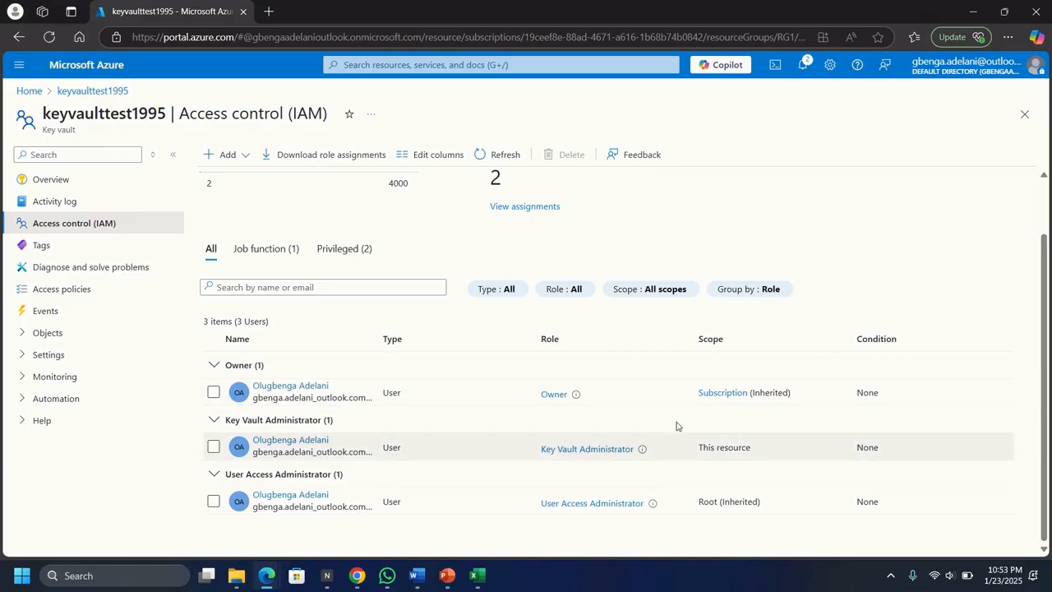
{"action": "left_click", "coordinate": [32, 336]}
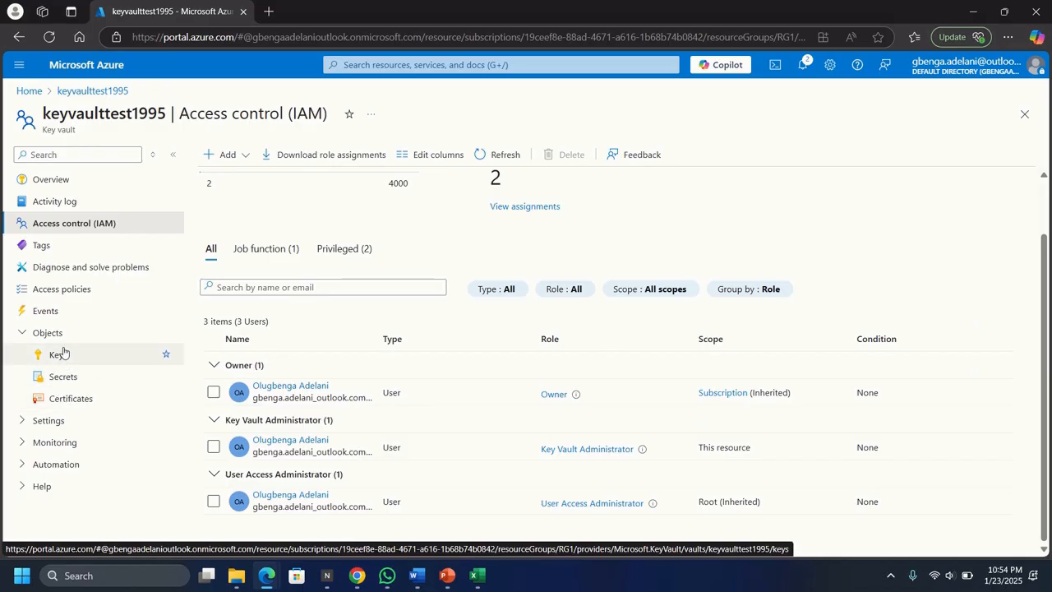
- Go to keyvaulttest1995's Secrets list under Objects and start a new secret with Generate/Import
{"action": "left_click", "coordinate": [51, 421]}
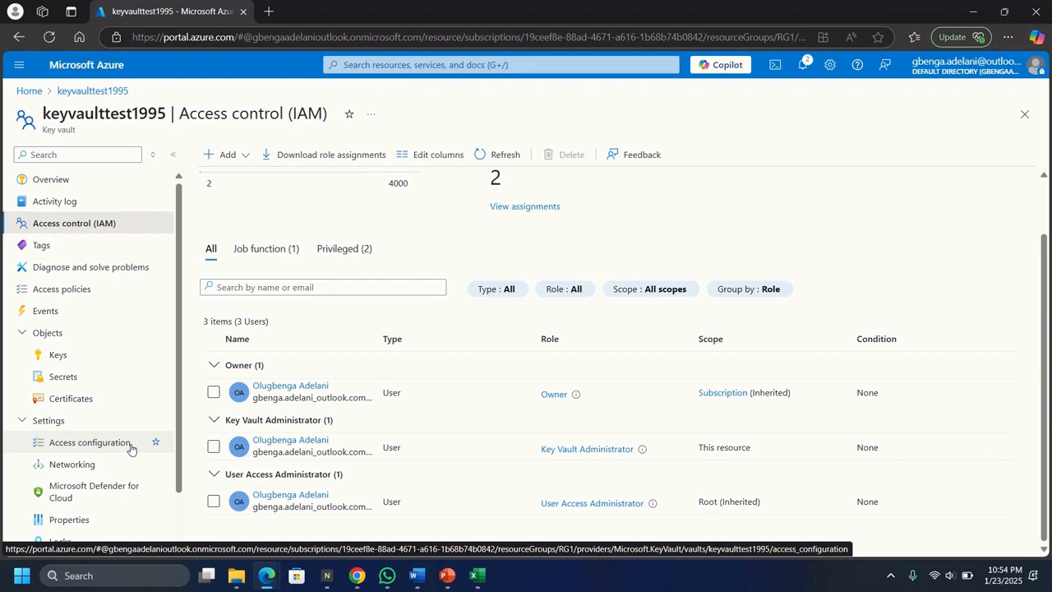
{"action": "scroll", "coordinate": [123, 464], "scroll_direction": "down", "scroll_amount": 1}
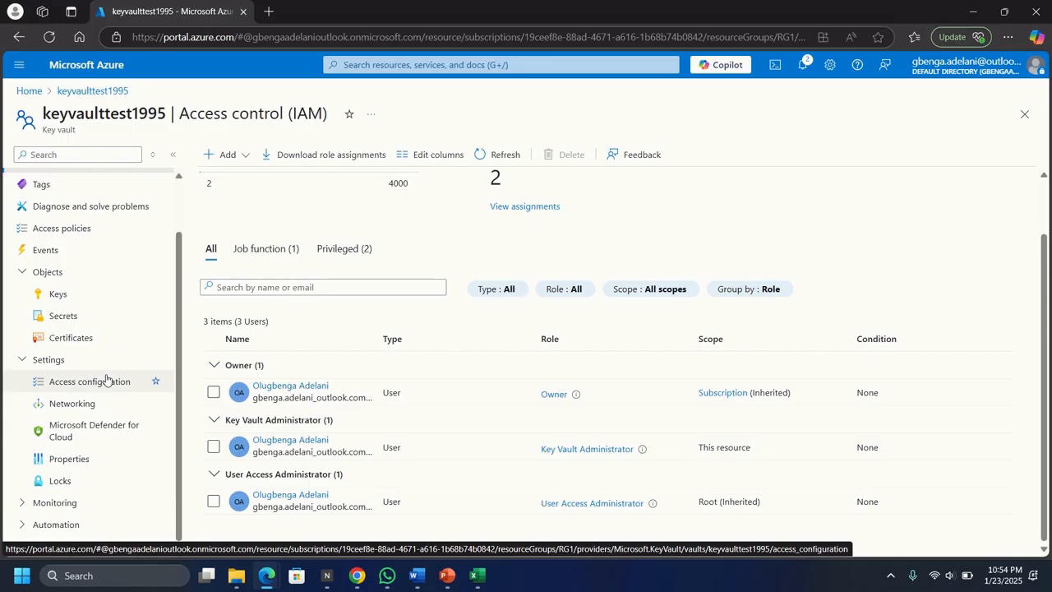
{"action": "left_click", "coordinate": [69, 320]}
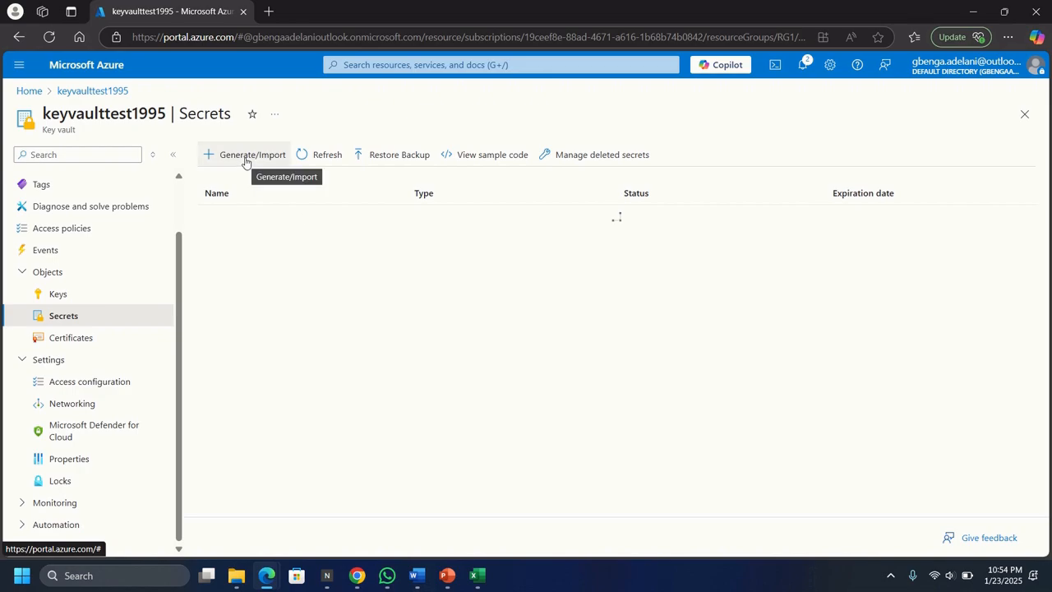
{"action": "left_click", "coordinate": [237, 155]}
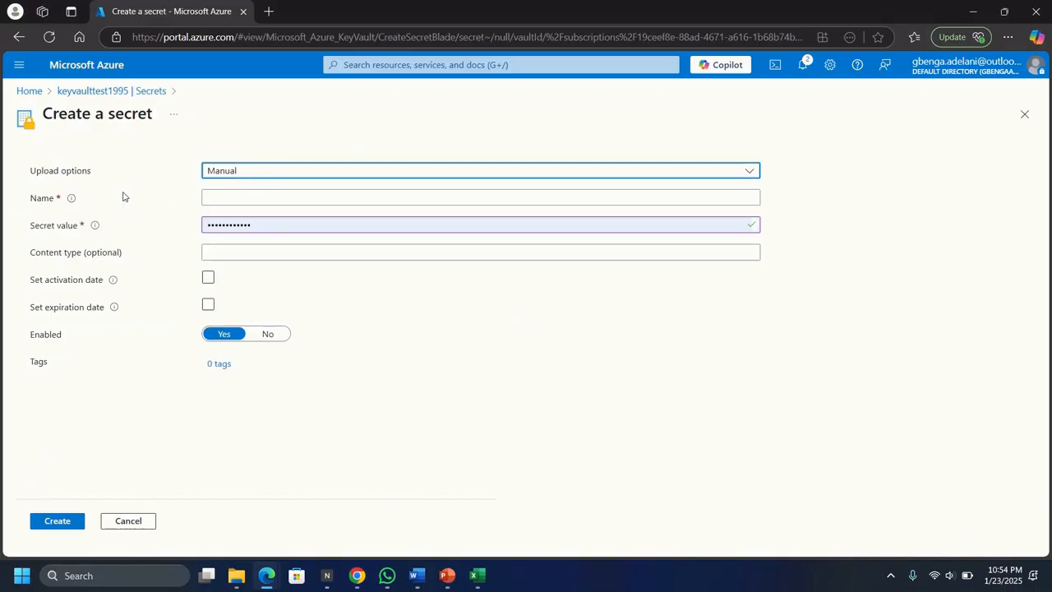
- Create the secret ExamplePassword, replacing the prefilled value with your password
{"action": "left_click", "coordinate": [254, 201]}
{"action": "type", "text": "E"}
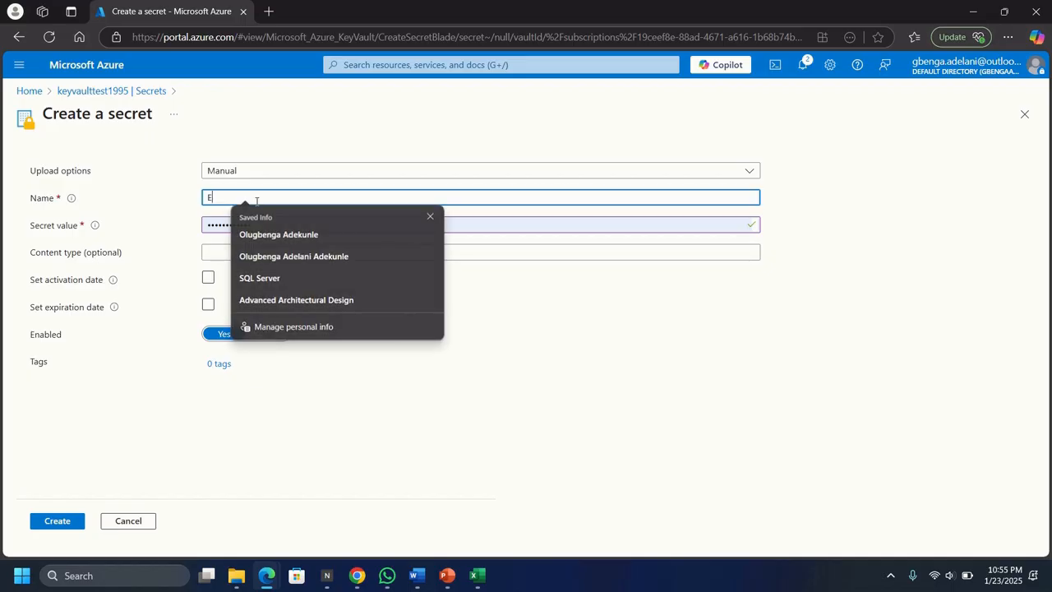
{"action": "type", "text": "xample"}
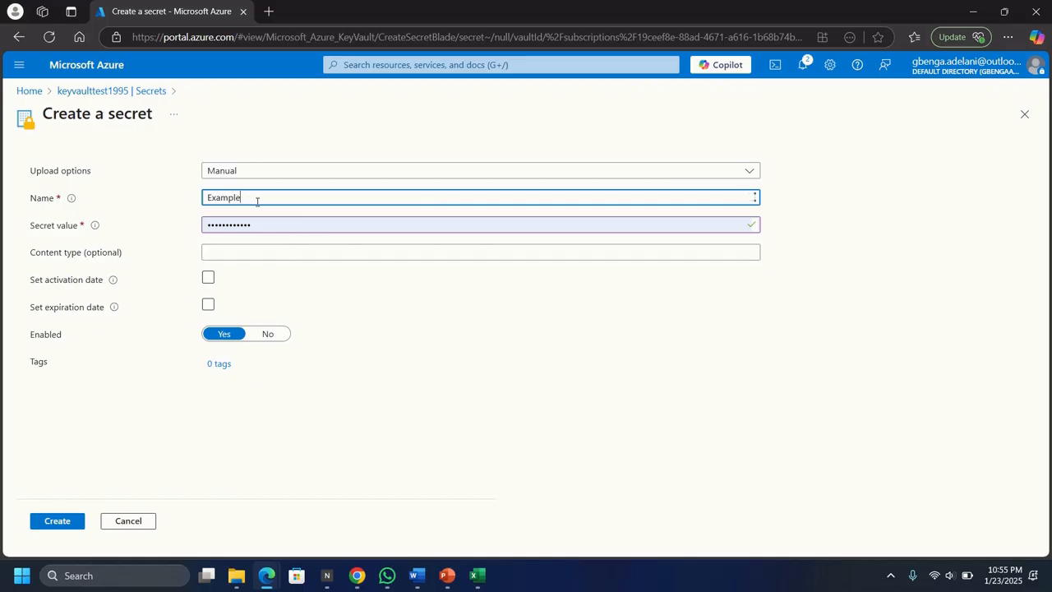
{"action": "type", "text": "Password"}
{"action": "left_click", "coordinate": [266, 225]}
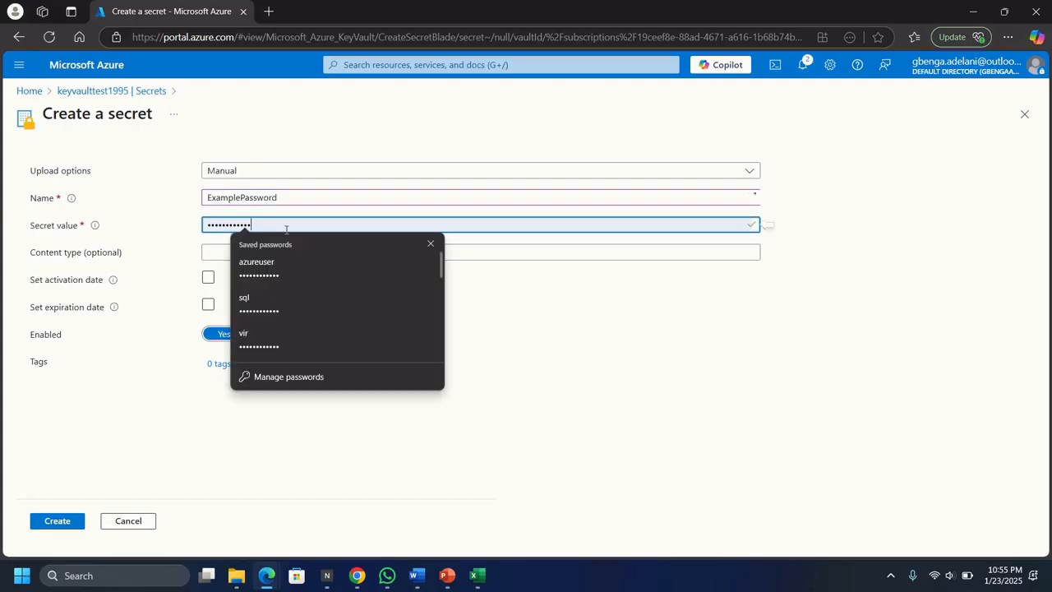
{"action": "left_click_drag", "start_coordinate": [251, 224], "coordinate": [183, 223]}
{"action": "type", "text": "p"}
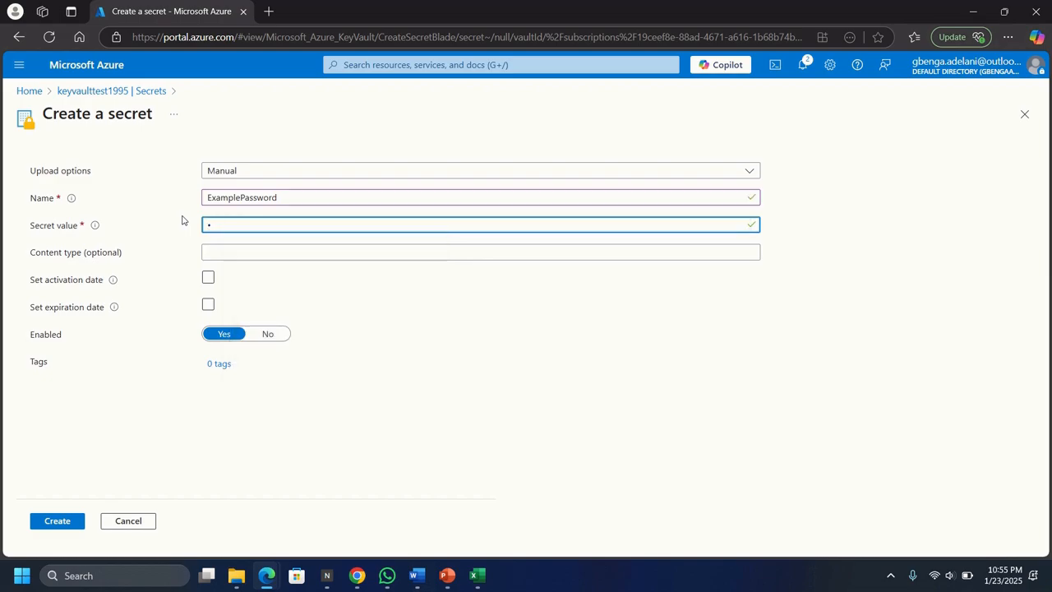
{"action": "type", "text": "assw"}
{"action": "left_click", "coordinate": [48, 522]}
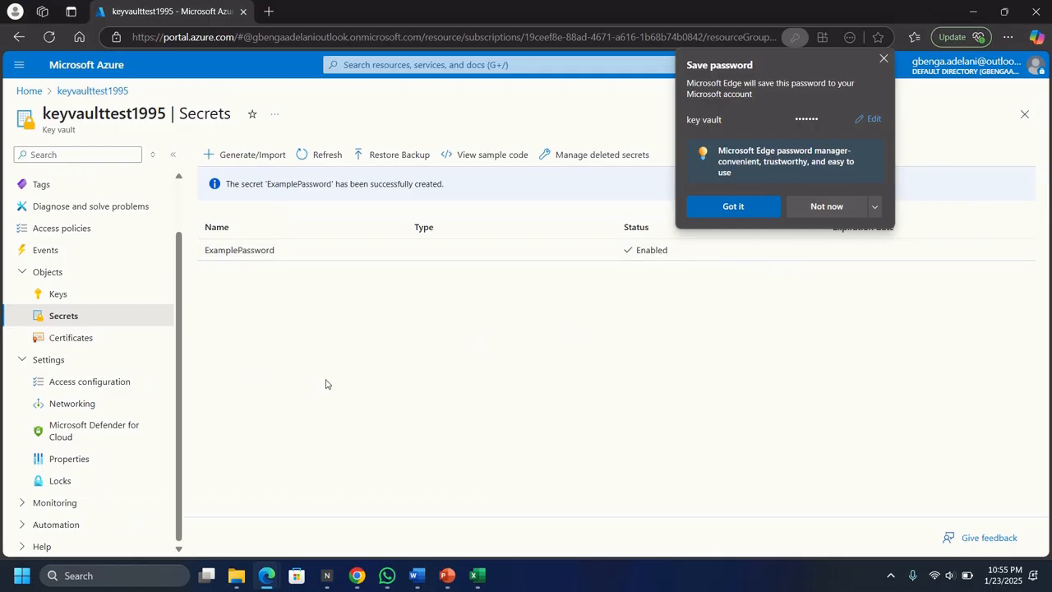
- Close Edge's Save password popup and open the ExamplePassword secret's versions
{"action": "left_click", "coordinate": [886, 60]}
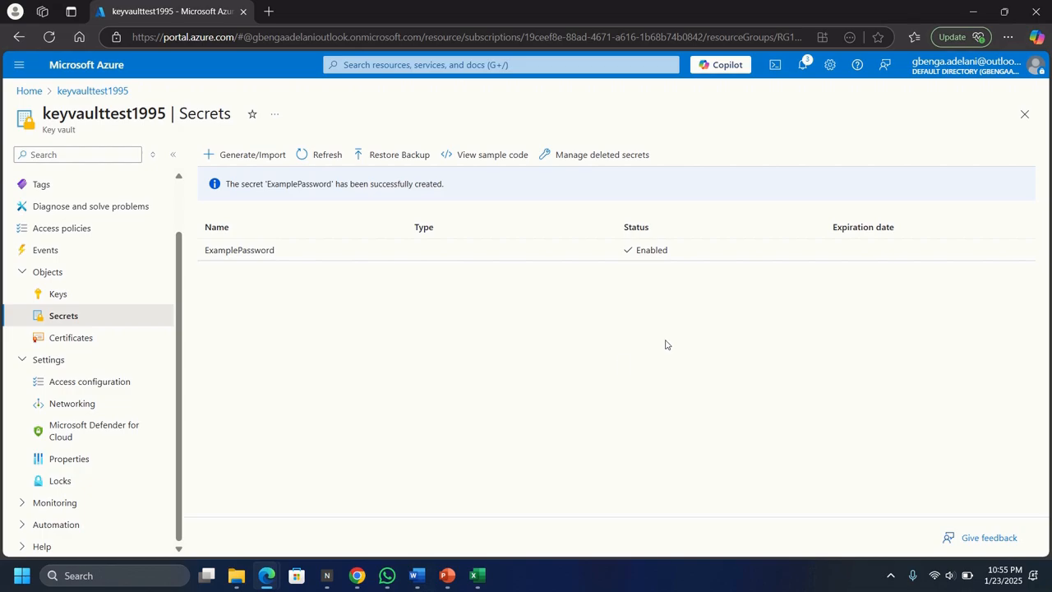
{"action": "left_click", "coordinate": [240, 251]}
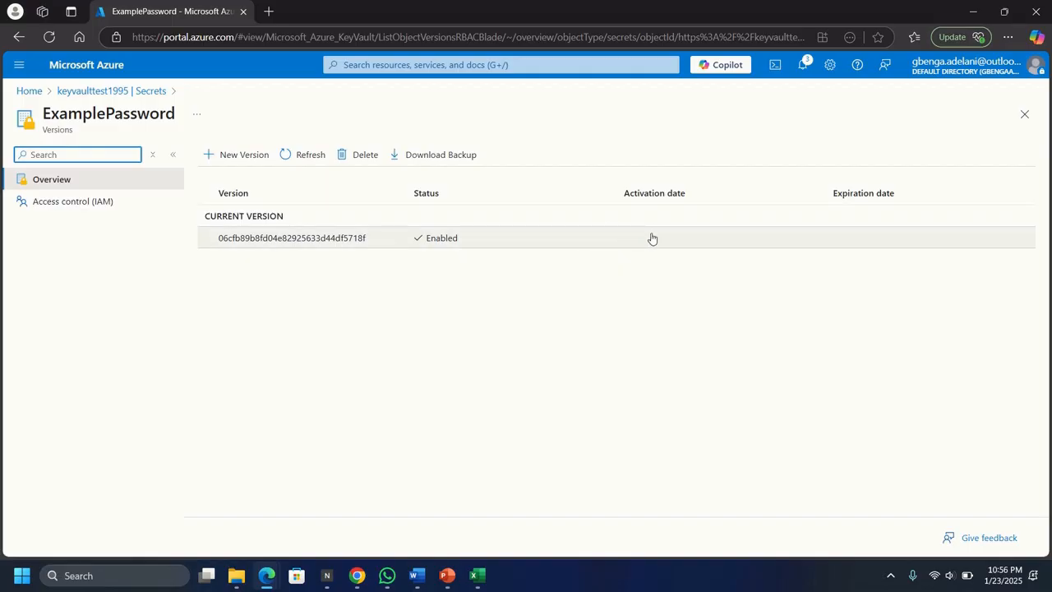
- Open ExamplePassword's current version and reveal its secret value in plain text
{"action": "left_click", "coordinate": [270, 238]}
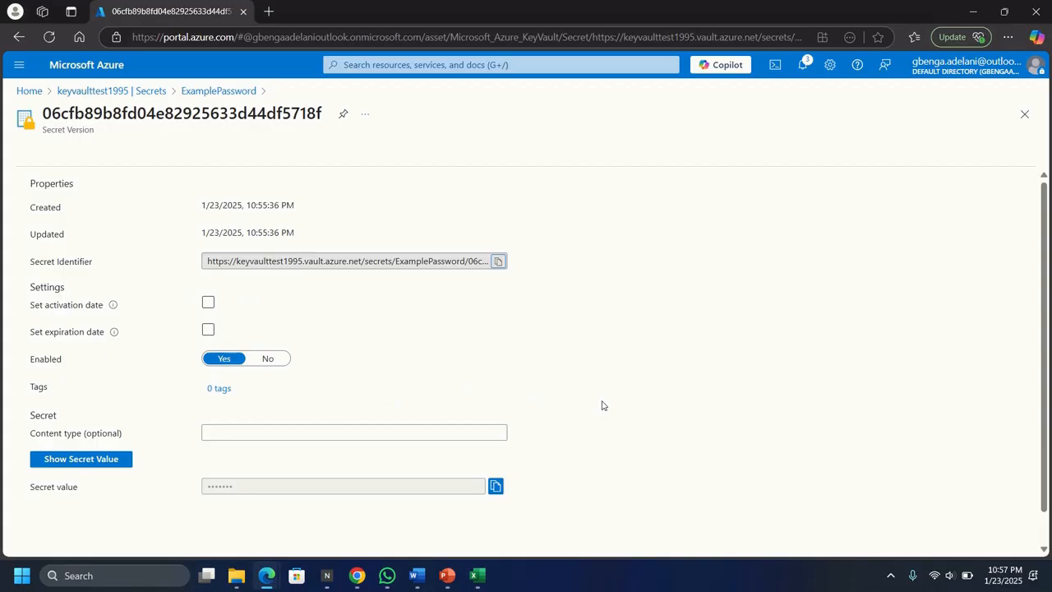
{"action": "scroll", "coordinate": [596, 407], "scroll_direction": "down", "scroll_amount": 1}
{"action": "left_click", "coordinate": [64, 428]}
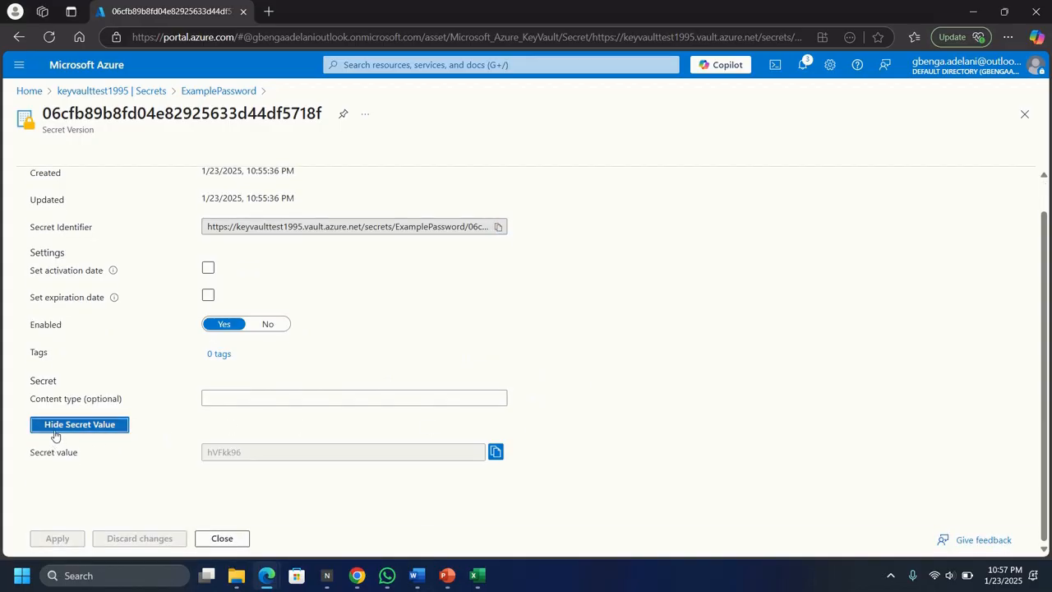